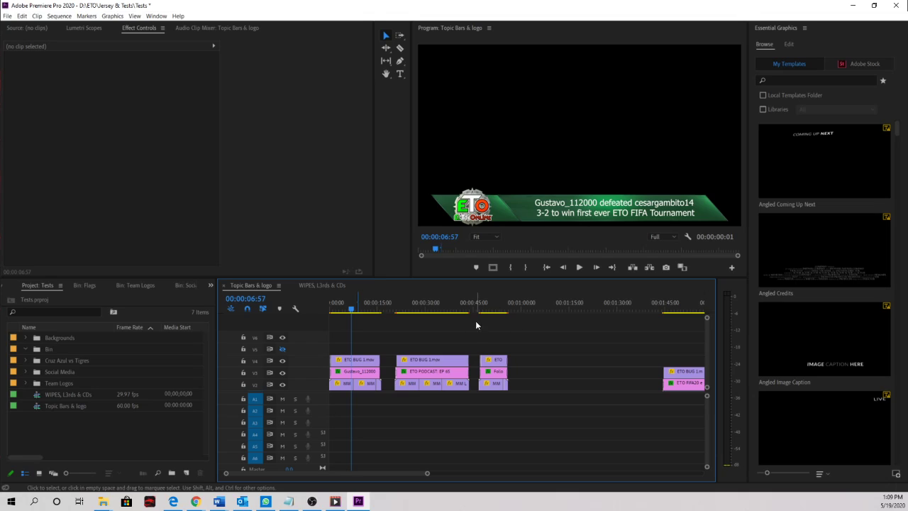
Rename the bin called "Bin" in the Tests project to "cruzaleada"
drag(429, 306, 492, 307)
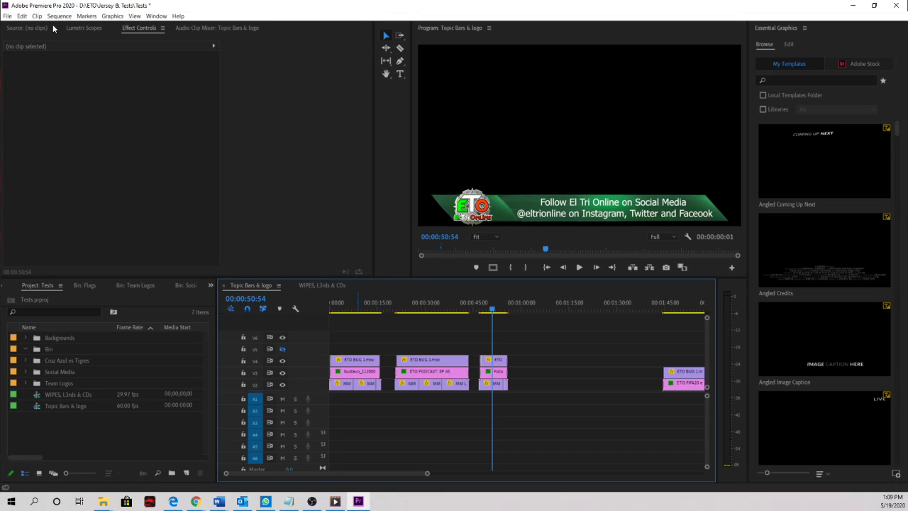
click(78, 434)
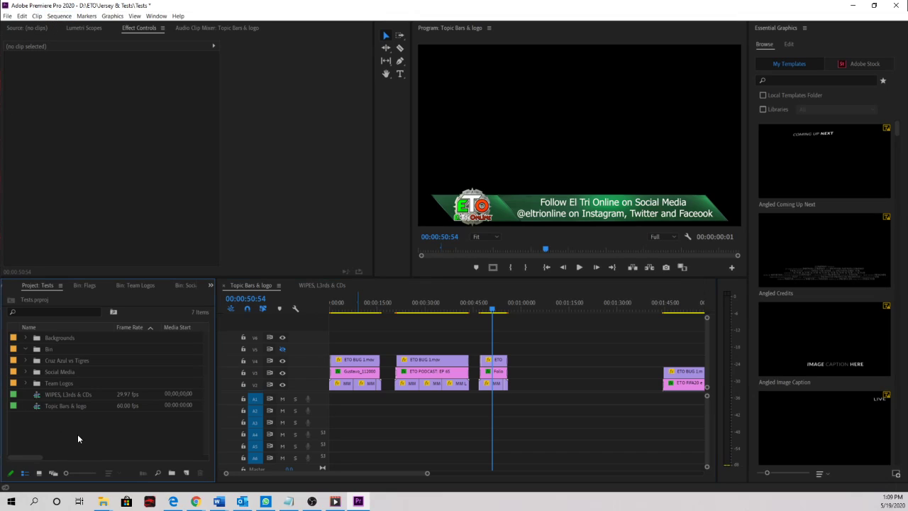
click(43, 348)
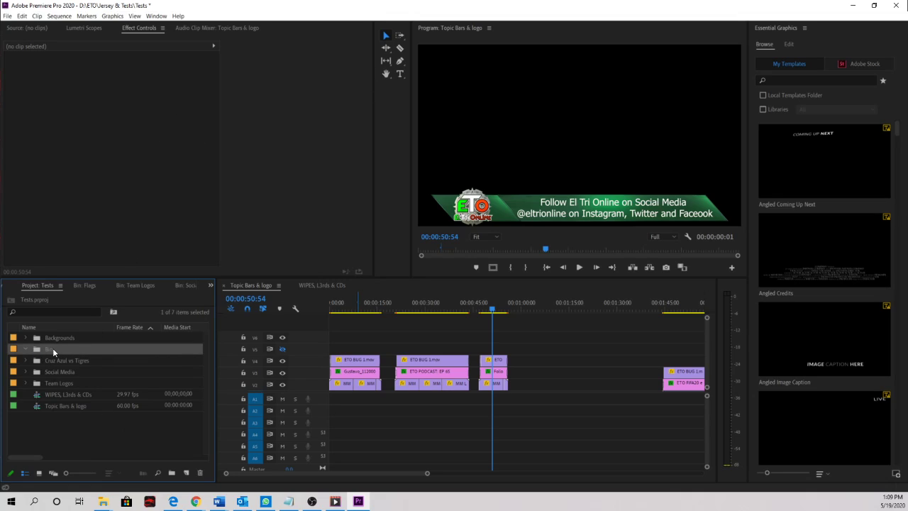
click(52, 347)
text(cr)
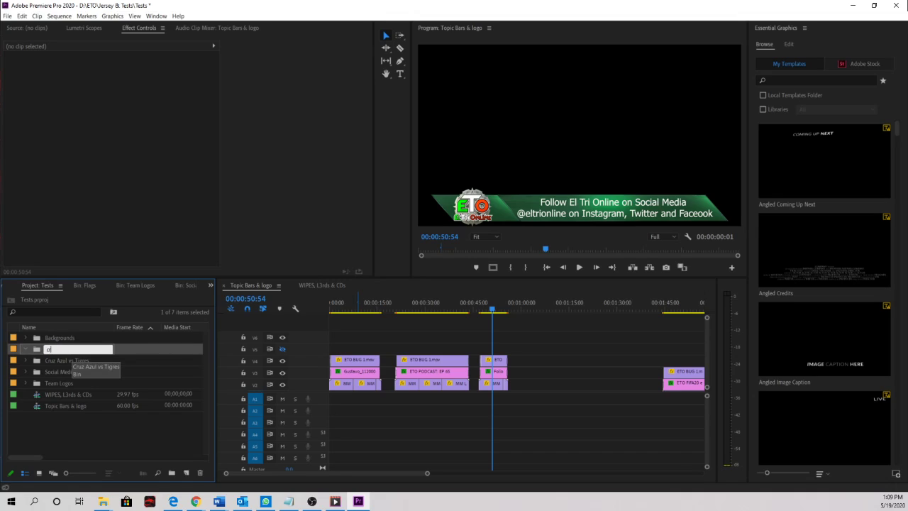
text(uza)
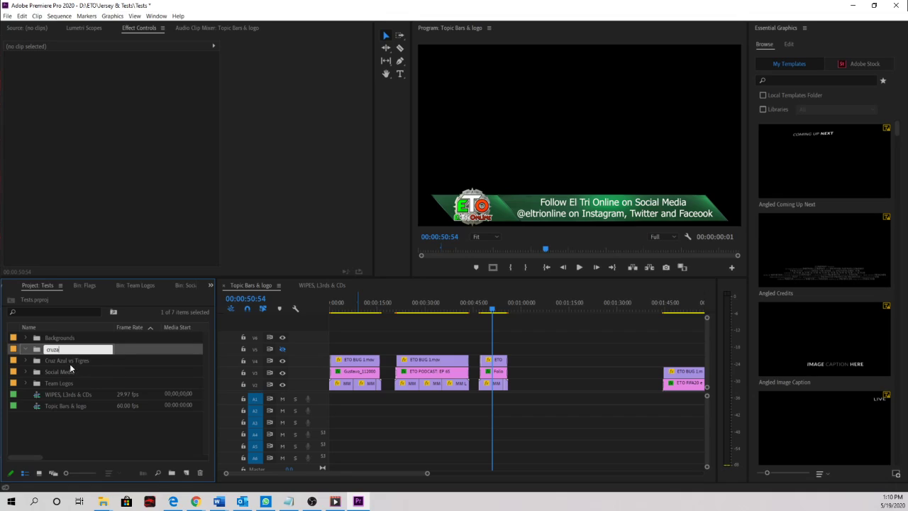
text(leada)
click(74, 362)
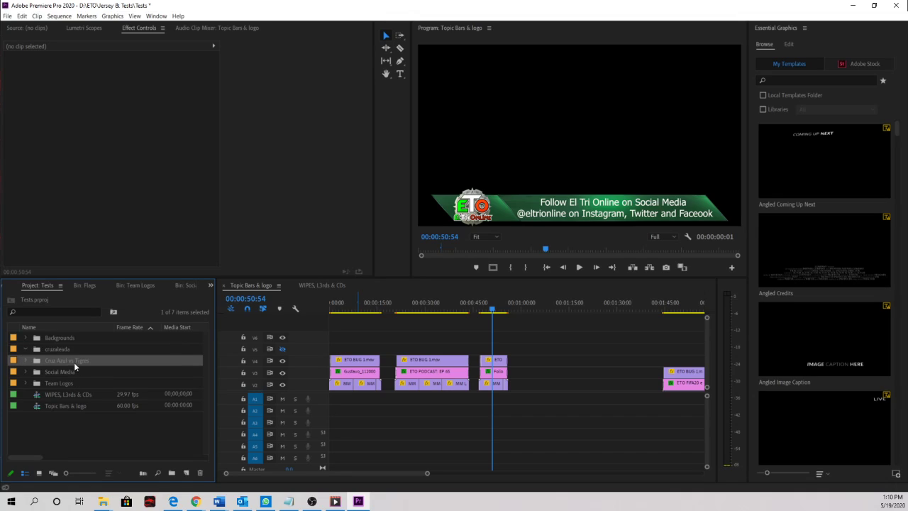
Import all image and video files from the ETO > Cruz Azuleada folder on My Passport (D:) into the cruzaleada bin
double_click(59, 348)
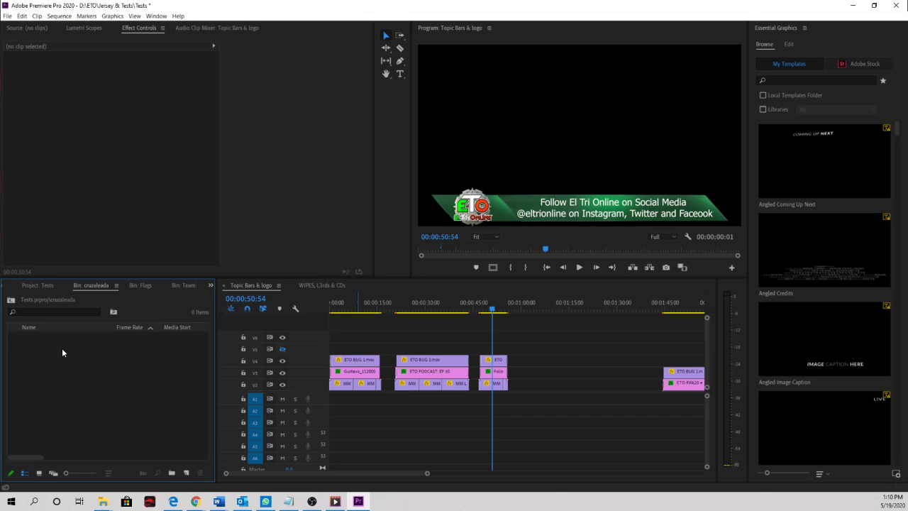
right_click(62, 347)
click(81, 261)
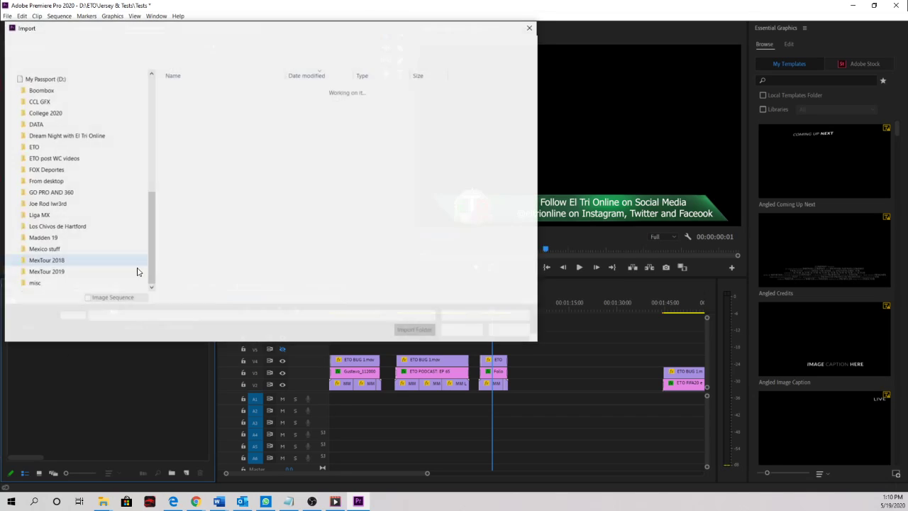
scroll(63, 88, up, 2)
scroll(64, 87, up, 4)
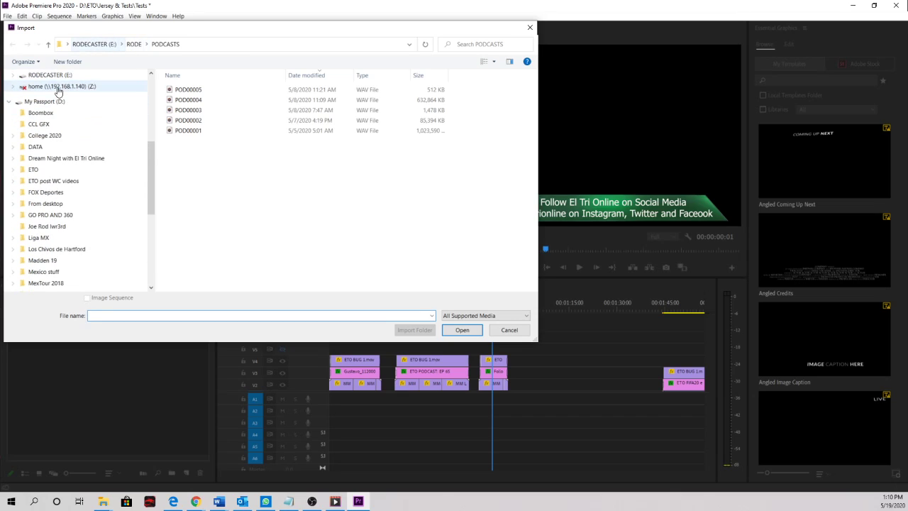
scroll(54, 122, up, 1)
click(55, 127)
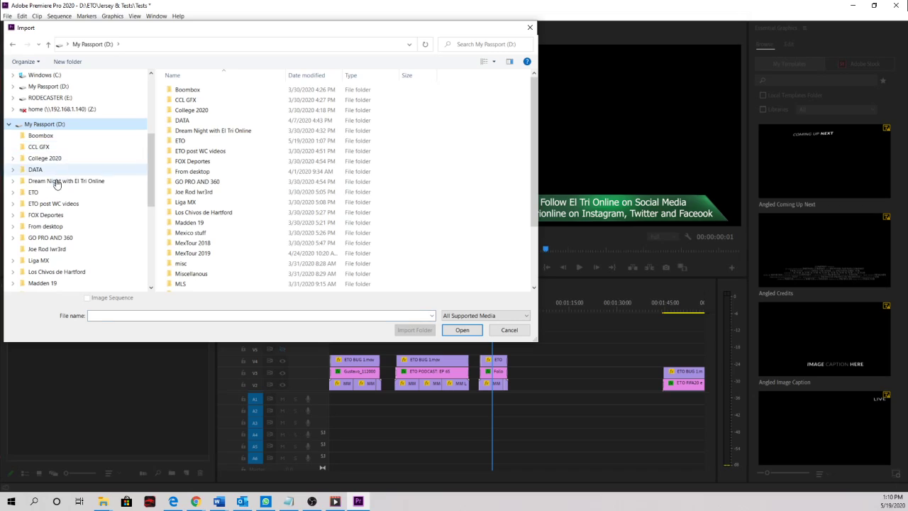
click(41, 192)
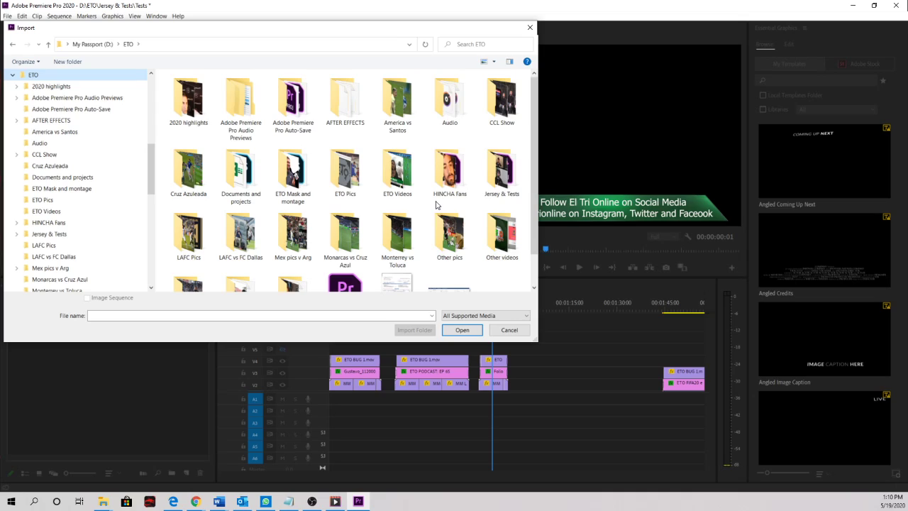
double_click(199, 177)
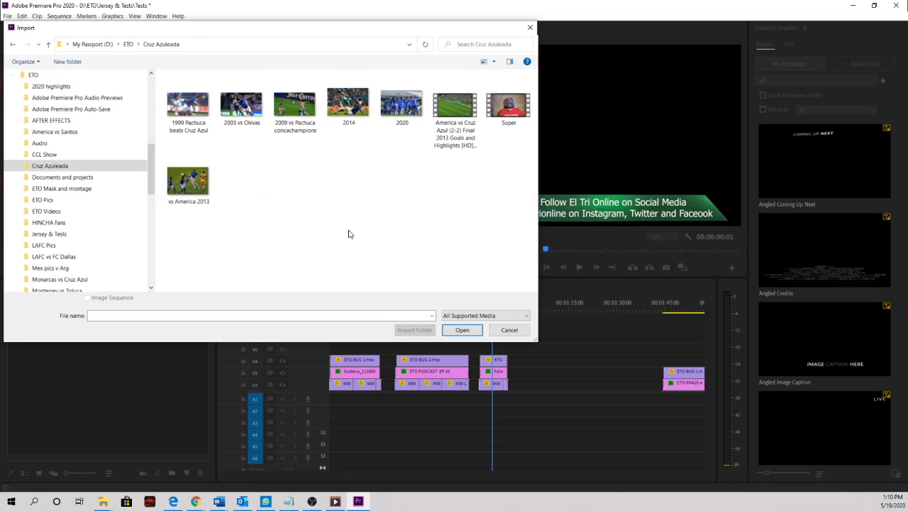
drag(508, 223, 162, 73)
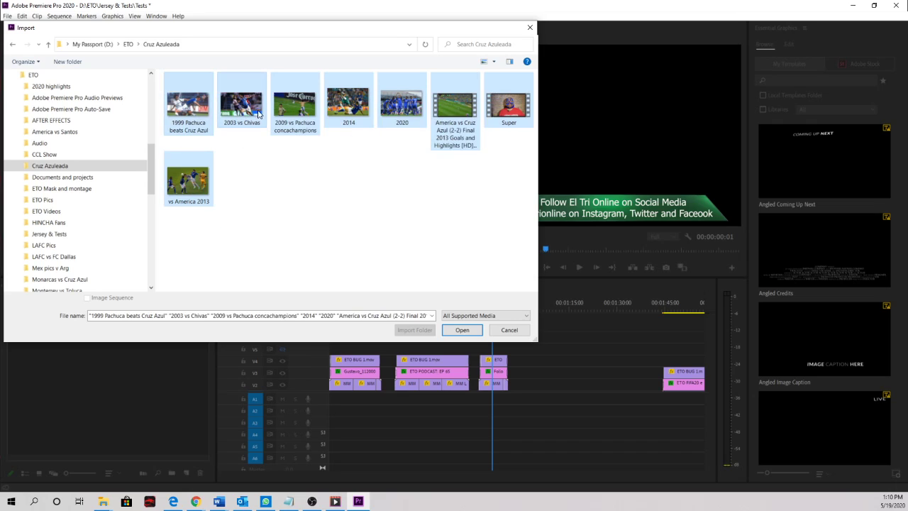
click(462, 330)
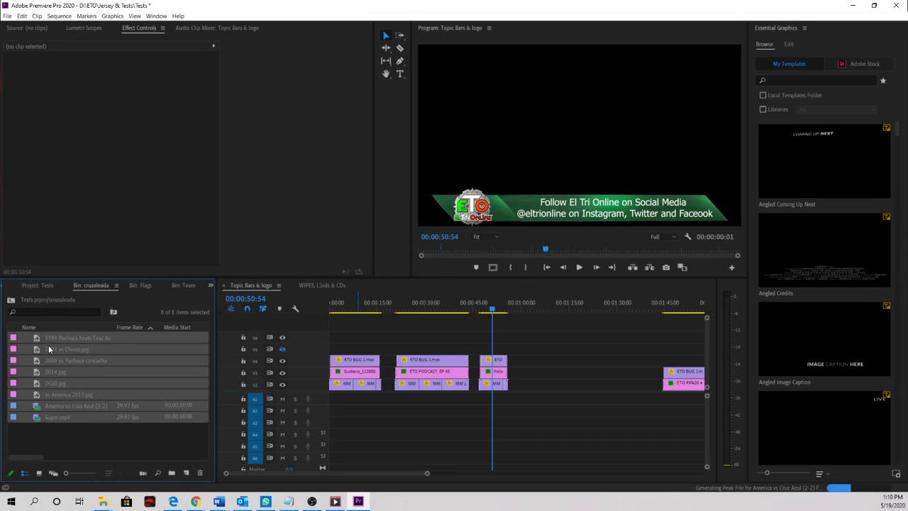
Create a sequence named "cruzazuleada" with the AVCHD 720p30 preset inside the cruzaleada bin
click(11, 300)
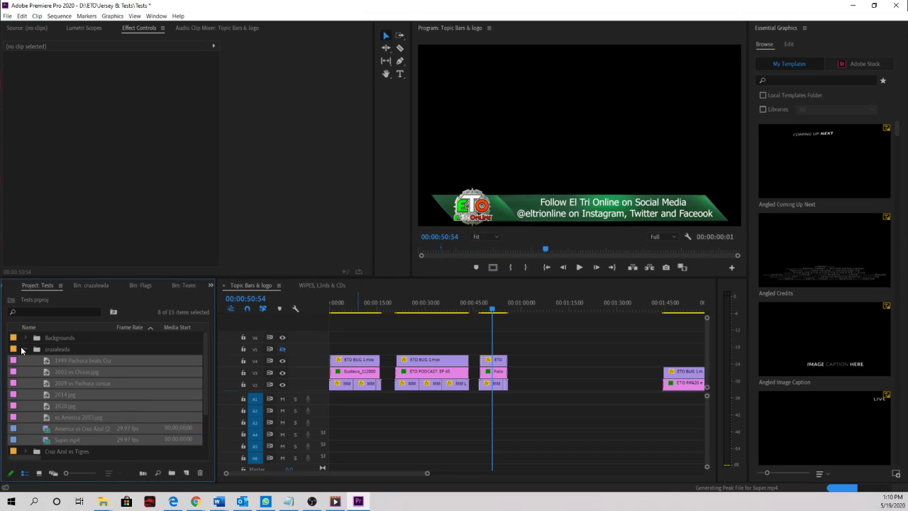
click(26, 349)
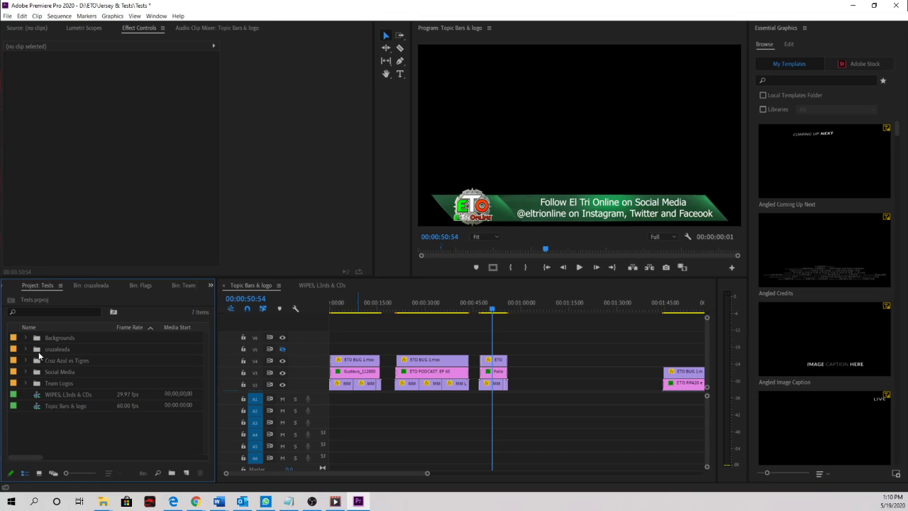
double_click(37, 350)
right_click(77, 437)
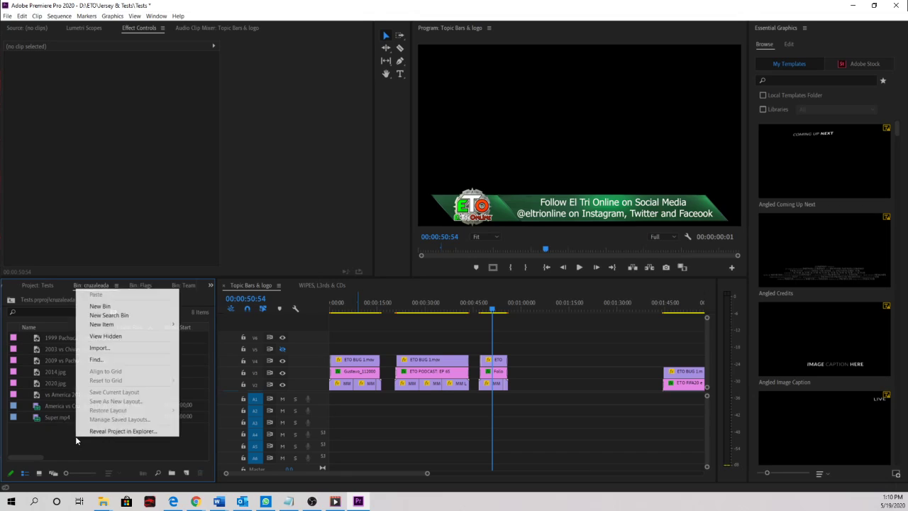
mouse_move(141, 328)
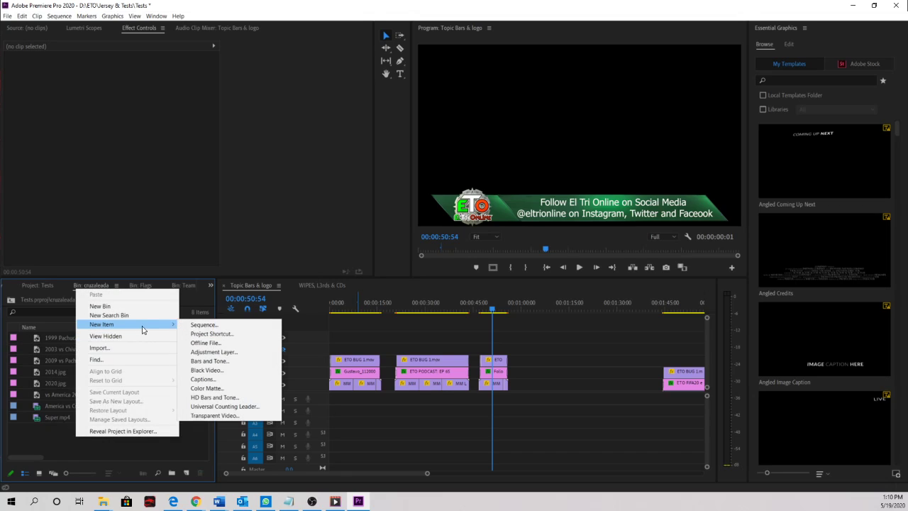
click(205, 325)
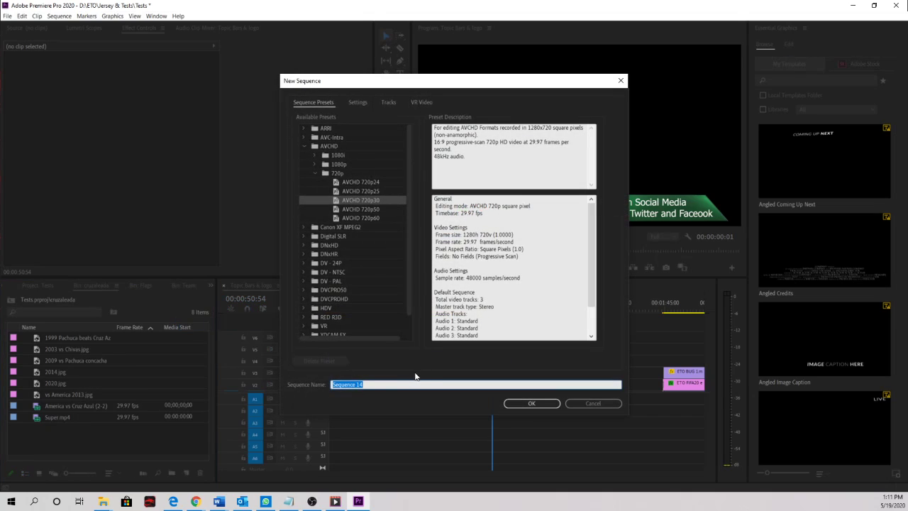
text(cruzazuleada)
click(529, 402)
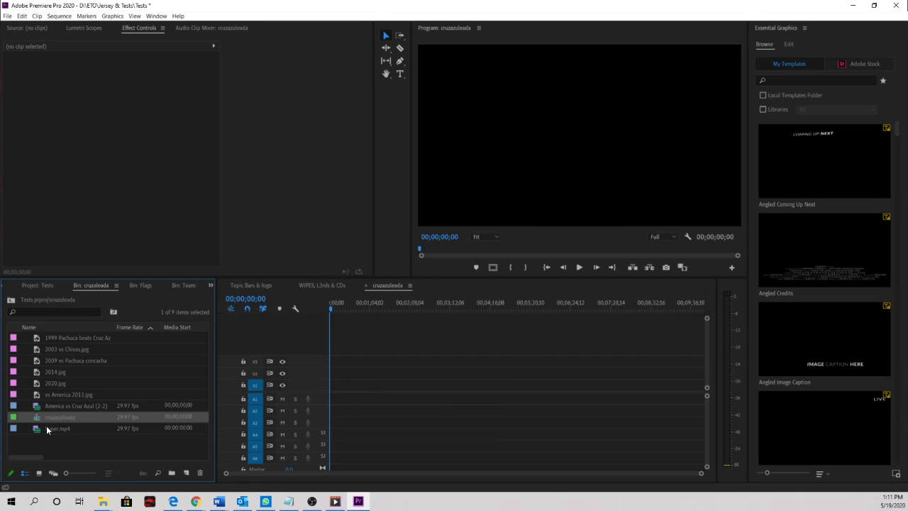
Place Super.mp4 at the start of track V1, keeping the existing sequence settings, and set its scale to 205
drag(41, 428, 317, 392)
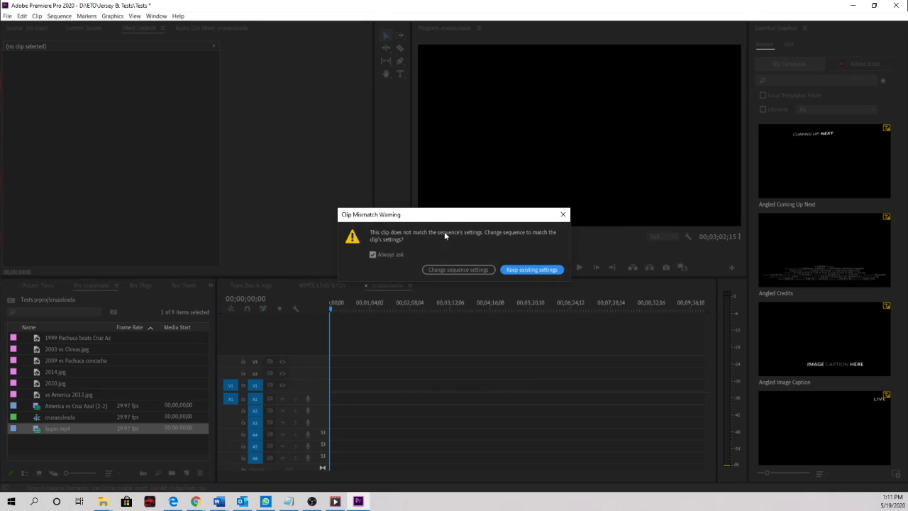
click(531, 270)
drag(379, 305, 366, 307)
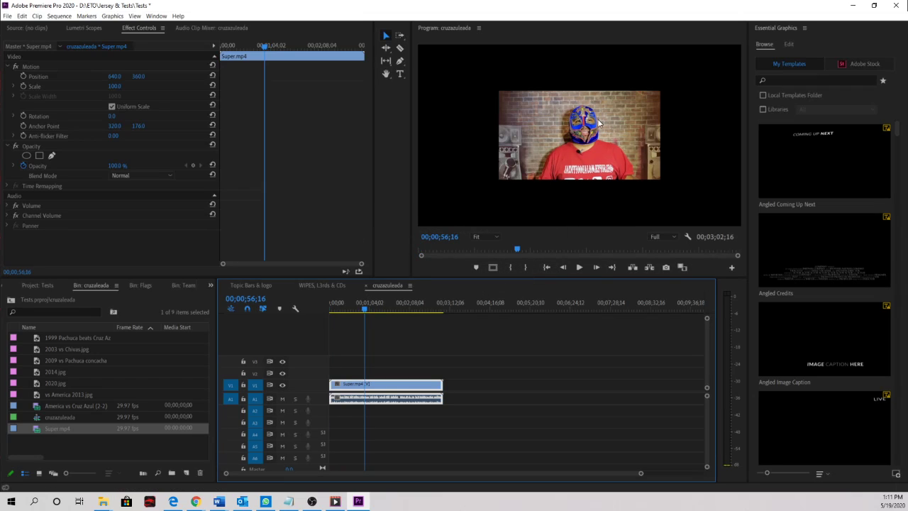
click(113, 91)
drag(114, 86, 189, 86)
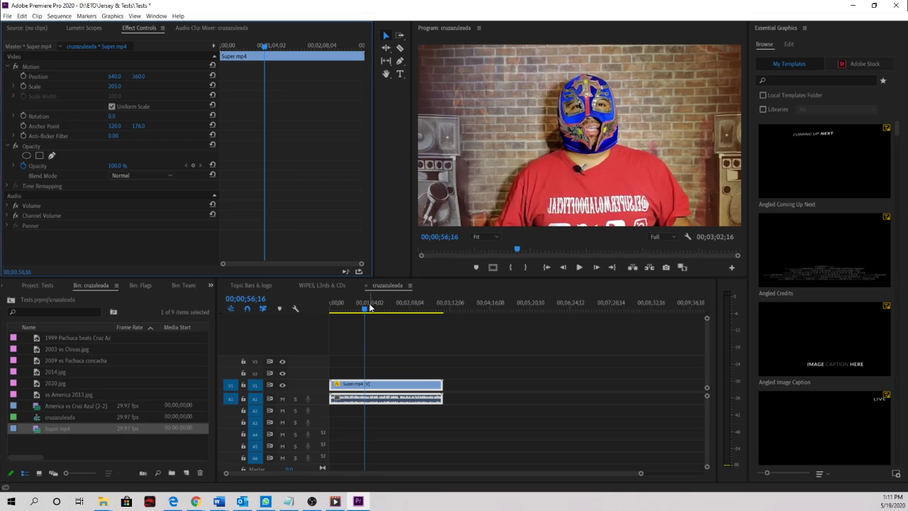
Play the opening seconds of the Super.mp4 clip and check its picture again at about 39 seconds
drag(369, 306, 317, 309)
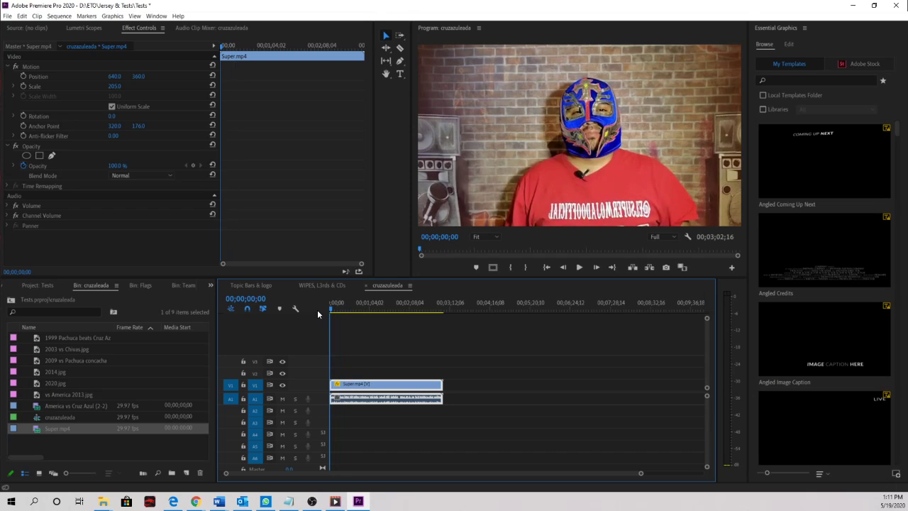
key(space)
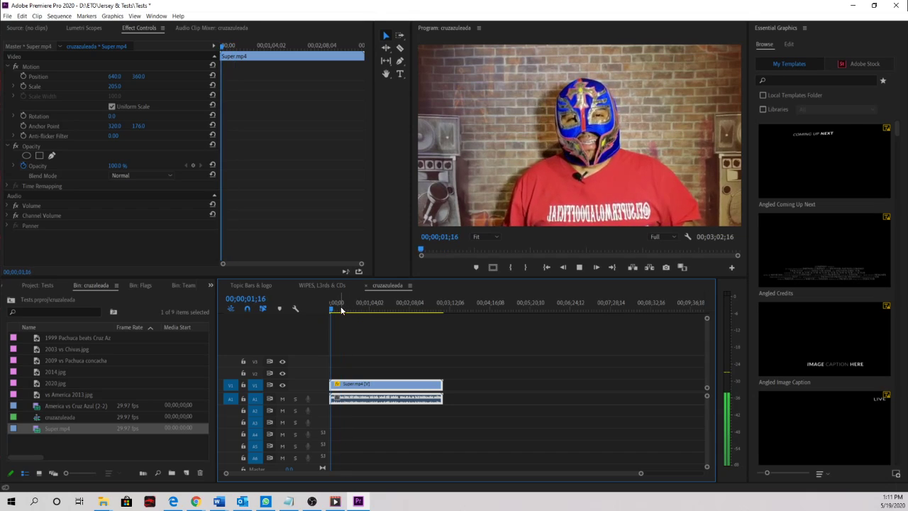
key(space)
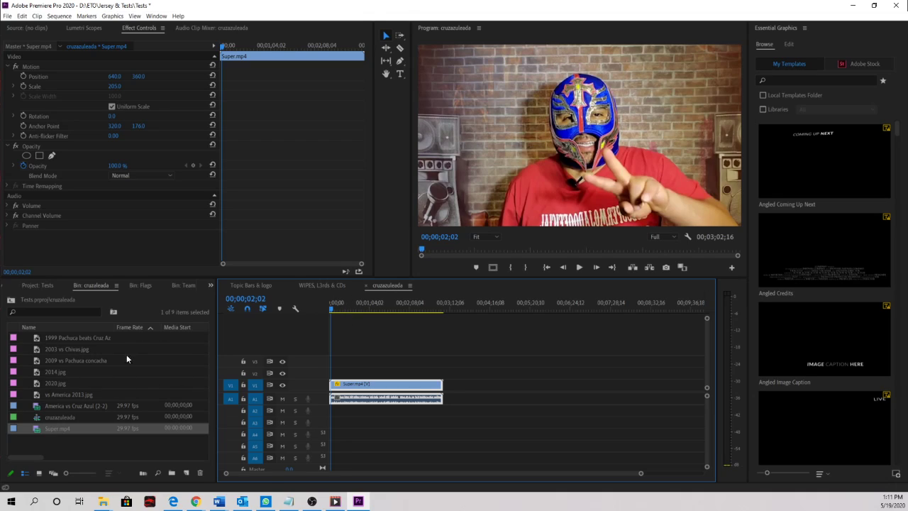
click(354, 309)
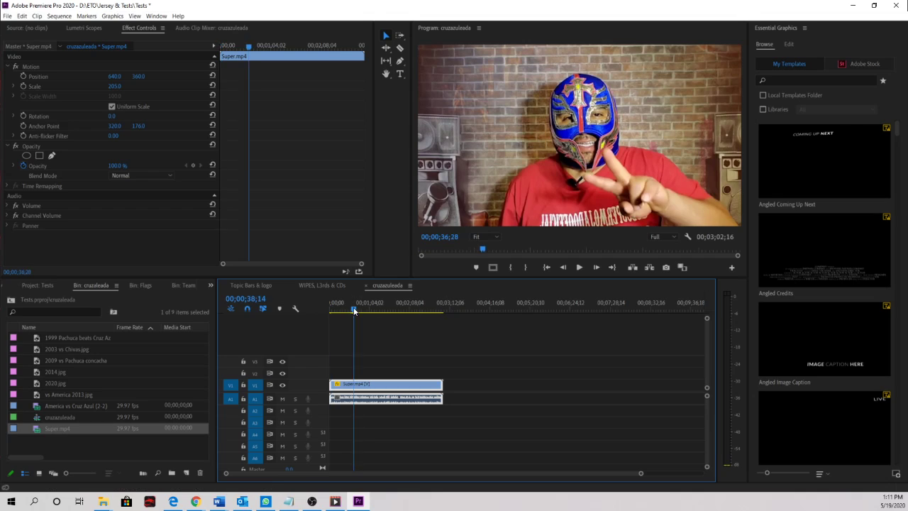
drag(354, 310, 355, 310)
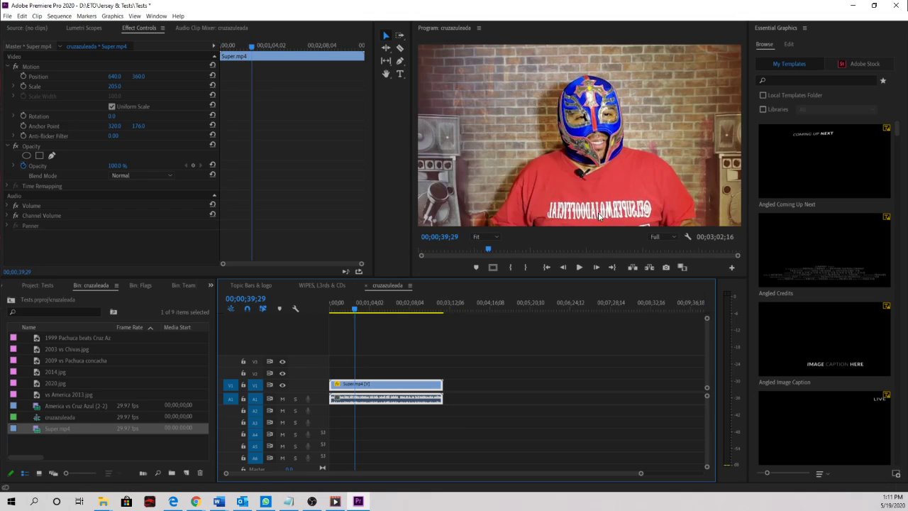
Search the effects for "flip" and apply the Horizontal Flip video effect to the Super.mp4 clip
click(210, 285)
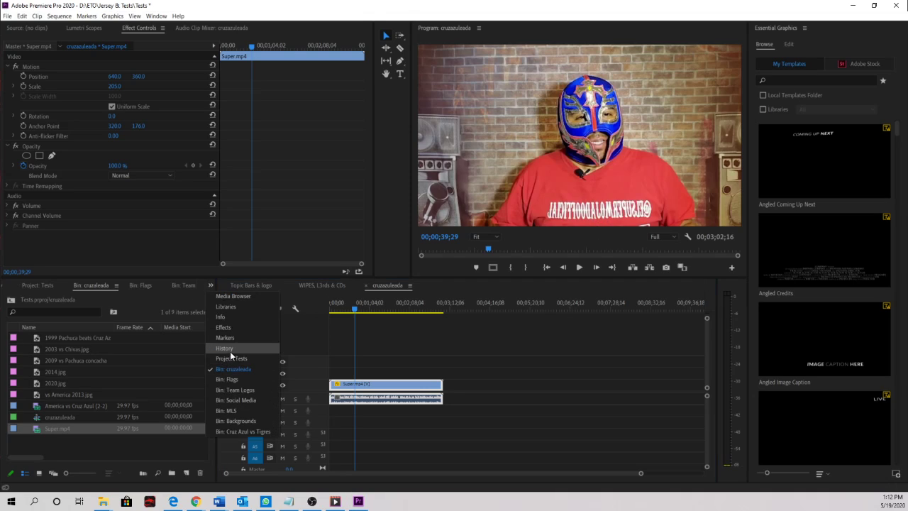
click(223, 327)
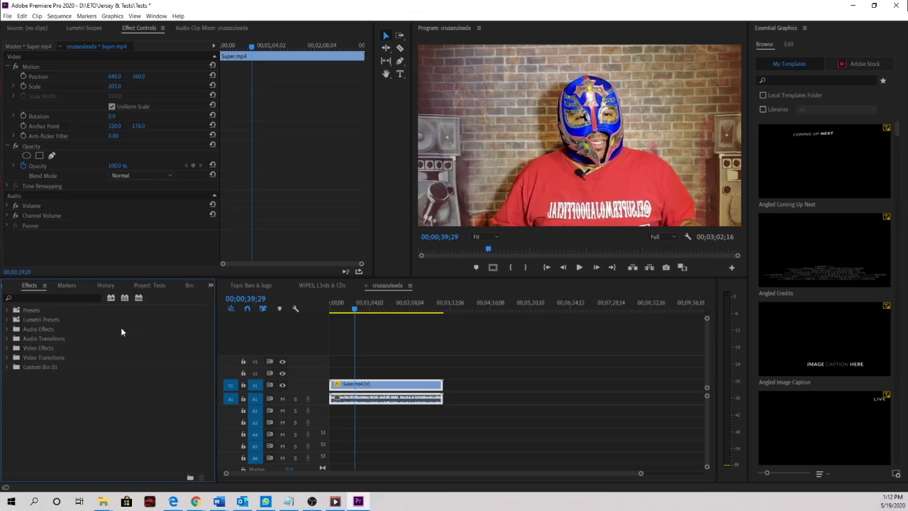
click(79, 297)
text(flip)
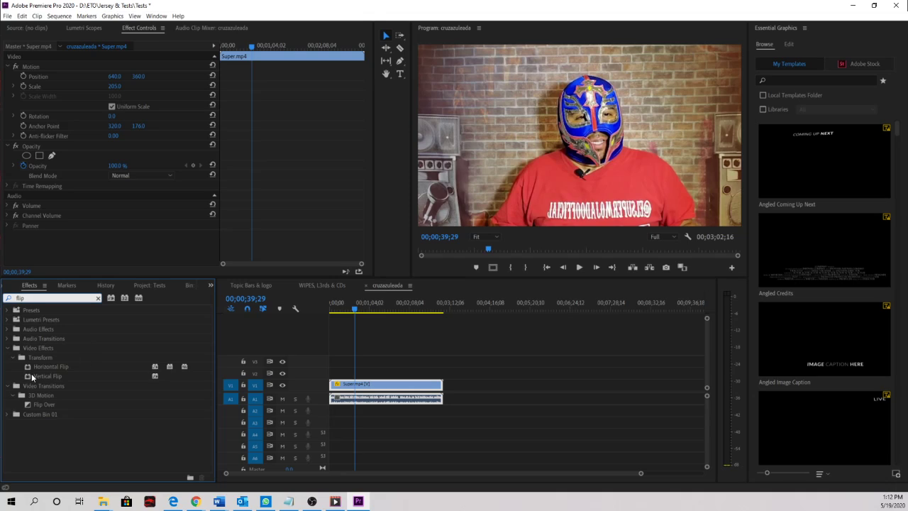
drag(28, 367, 374, 392)
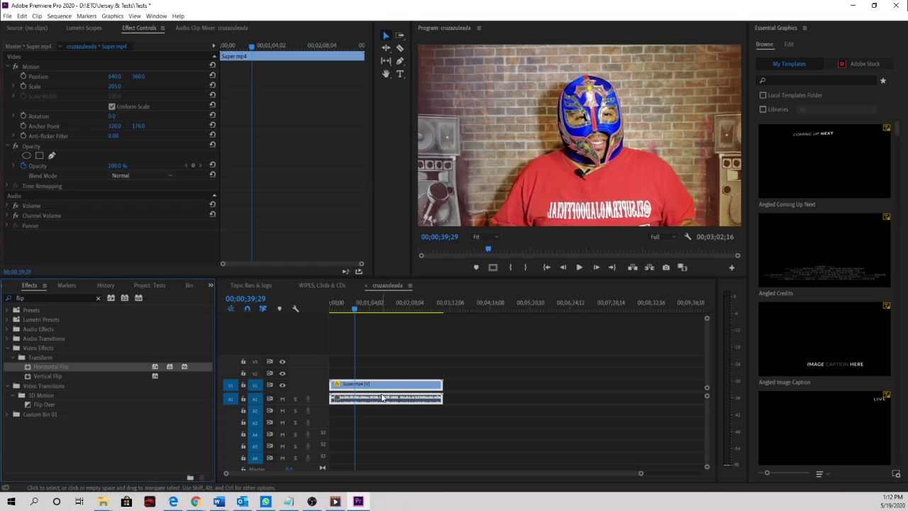
click(366, 308)
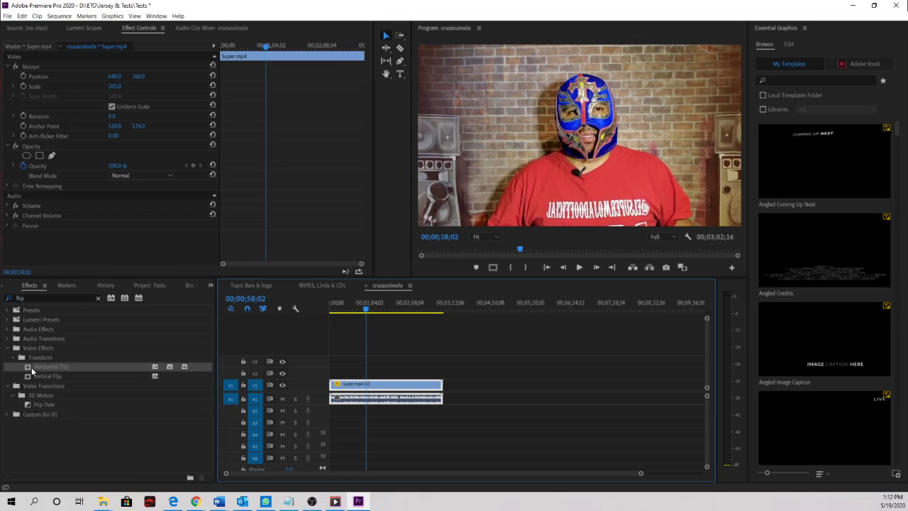
drag(31, 367, 364, 392)
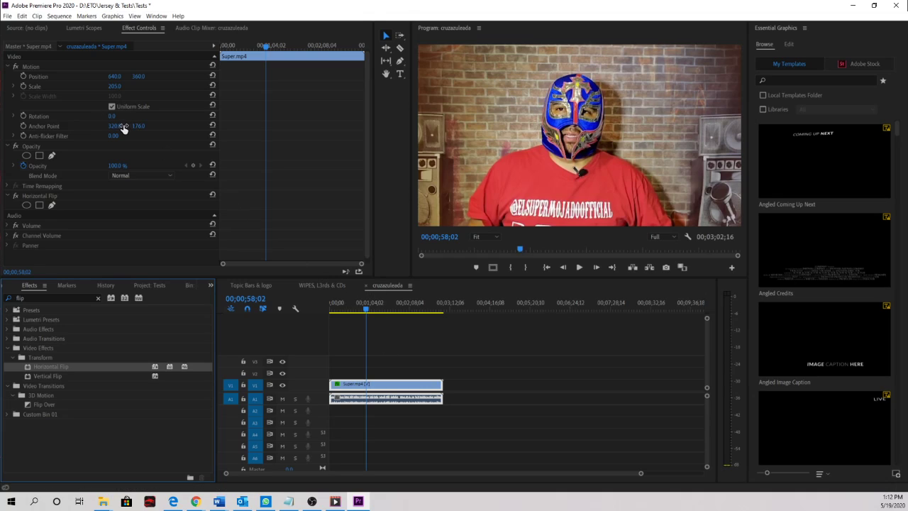
click(381, 387)
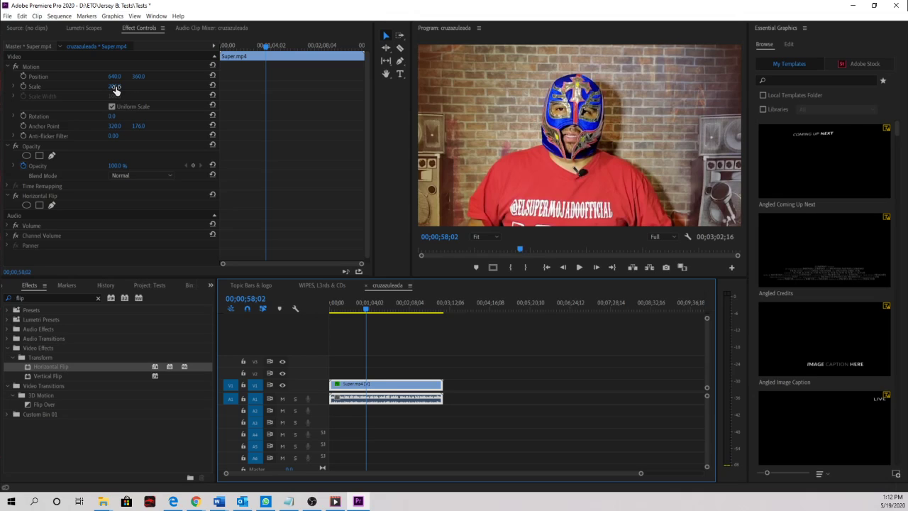
Reframe the Super.mp4 clip with scale 221 and position 701, 328, and show the safe margins in the program monitor
mouse_move(120, 87)
mouse_down()
mouse_move(135, 87)
mouse_move(124, 76)
mouse_move(135, 79)
mouse_up()
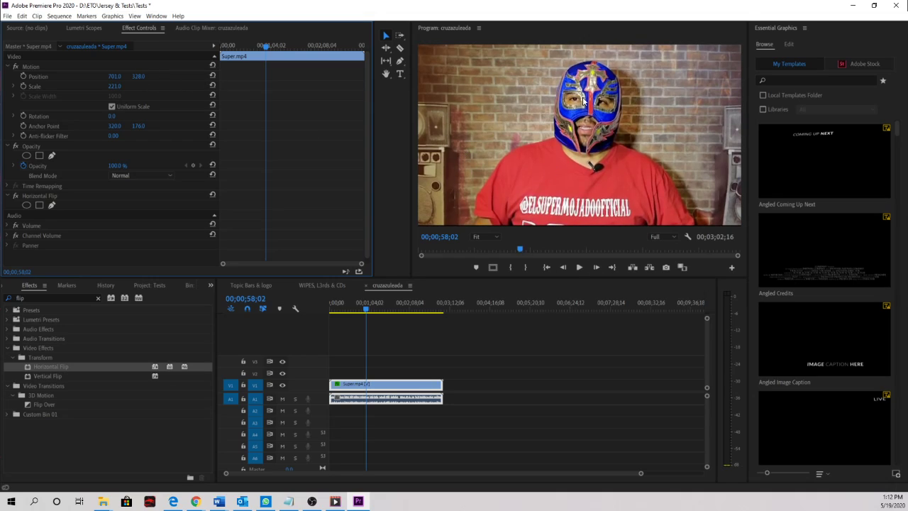
click(492, 267)
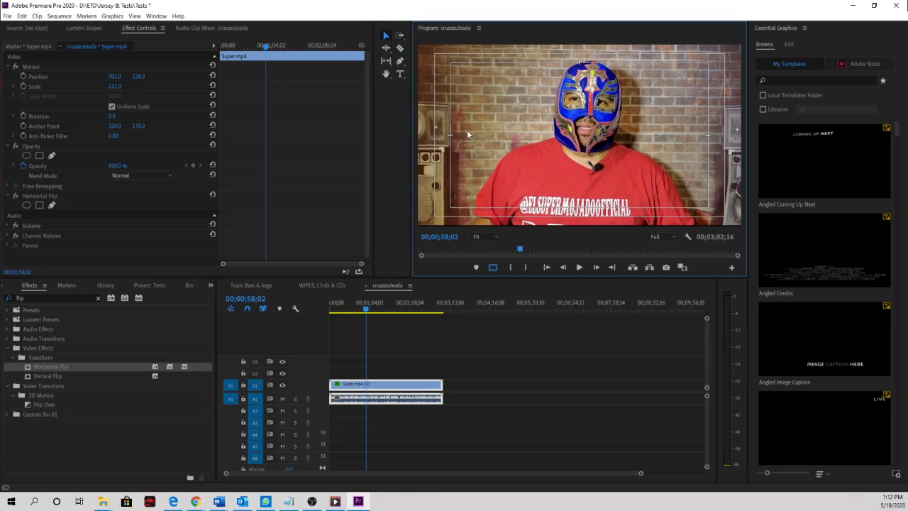
key(ctrl+s)
Look over the topic bar graphics in the Topic Bars & logo sequence at about 15 seconds
click(248, 286)
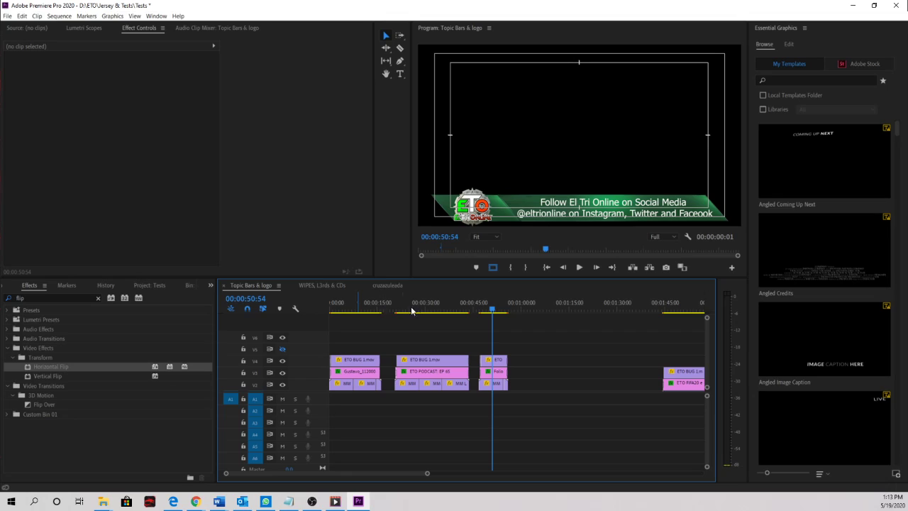
click(377, 309)
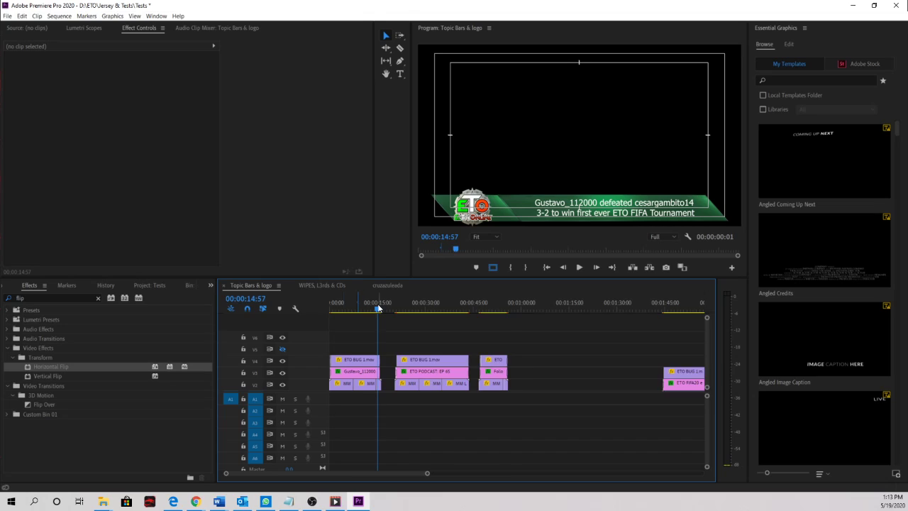
key(minus)
key(minus)
In the WIPES, L3rds & CDs sequence, select and copy all stacked clips of the lower third at 00;01;42;14
click(321, 285)
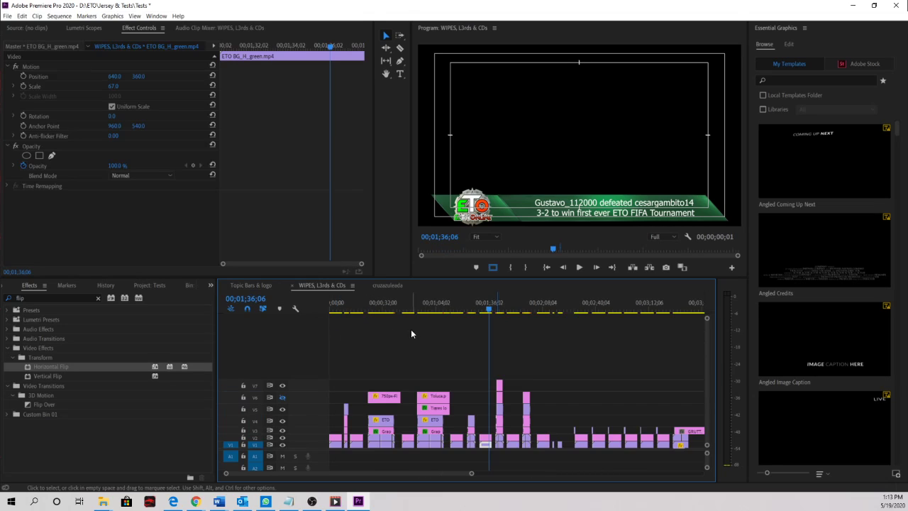
mouse_move(486, 308)
mouse_down()
mouse_move(525, 308)
mouse_move(499, 308)
mouse_up()
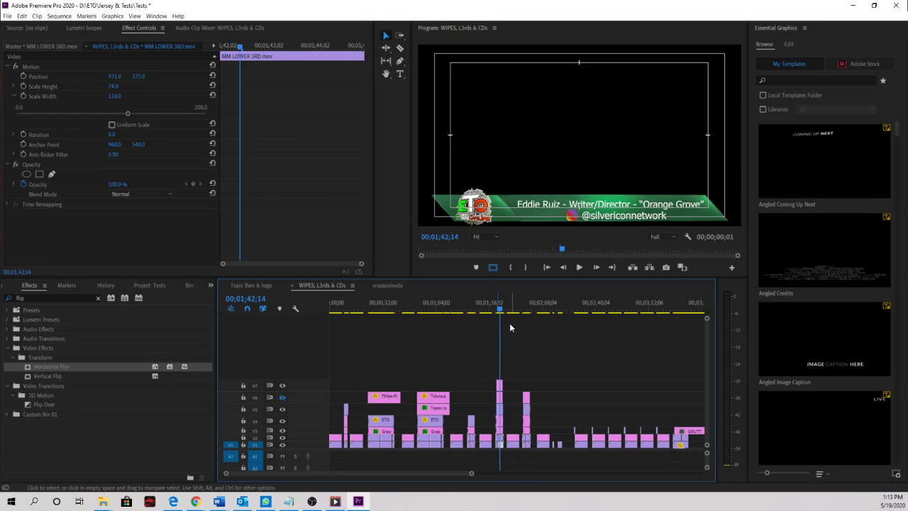
key(equal)
key(equal)
key(equal)
key(equal)
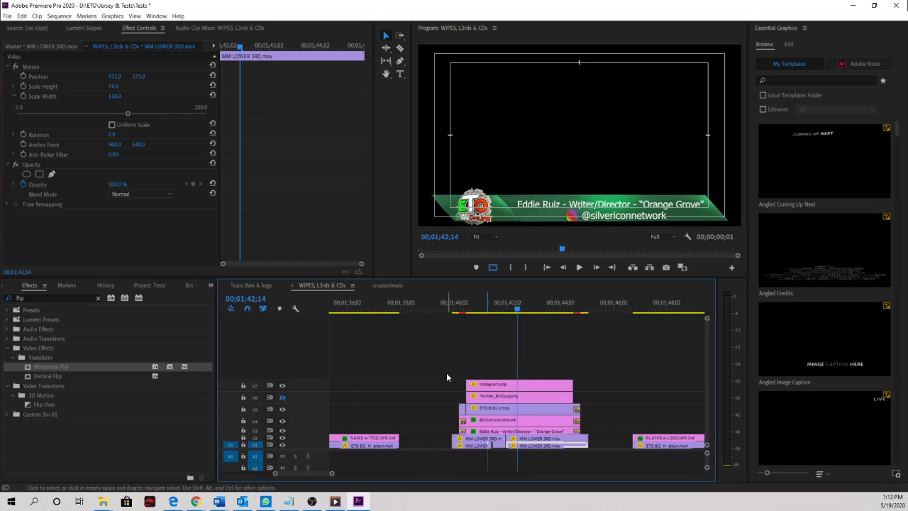
drag(437, 369, 607, 458)
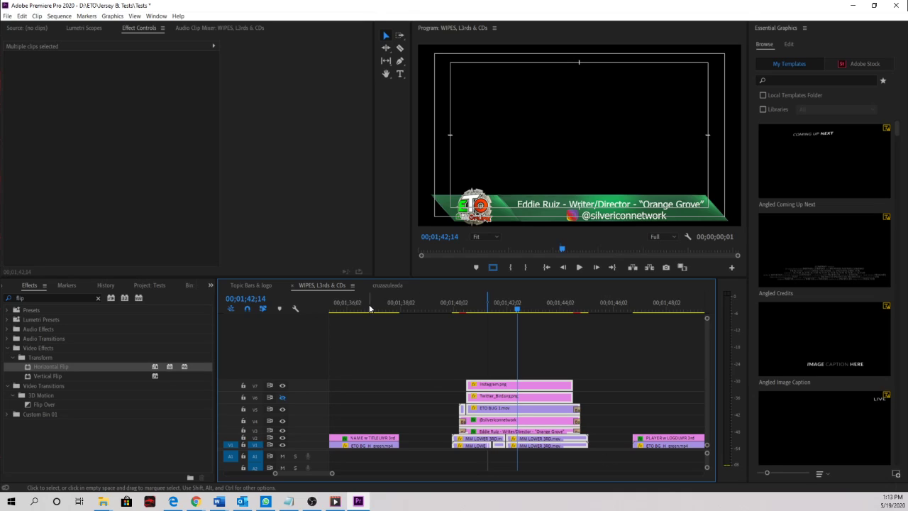
Lock track V1 in the cruzazuleada sequence and paste the lower-third clips above Super.mp4 at the sequence start
click(387, 285)
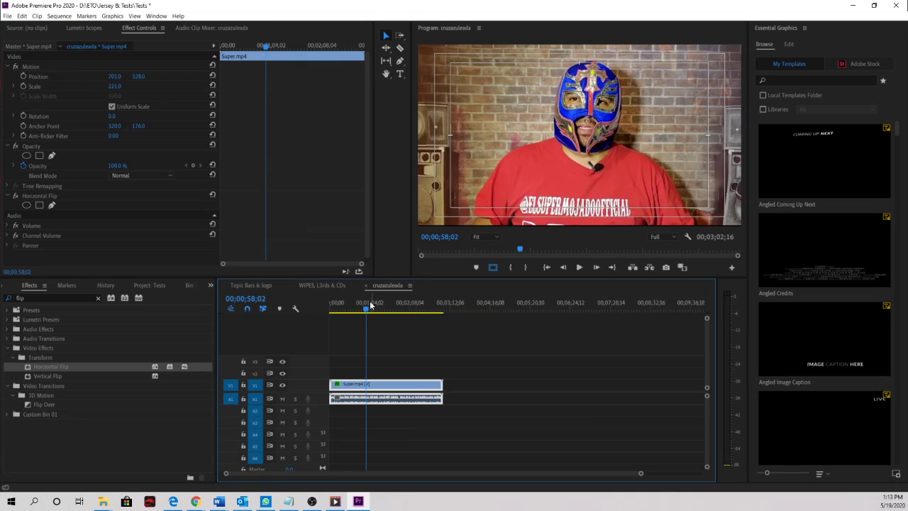
key(Home)
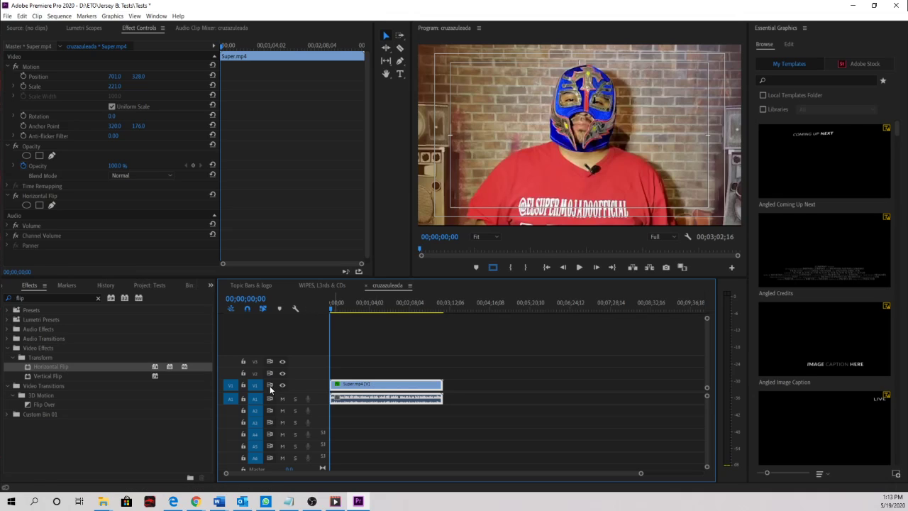
click(243, 385)
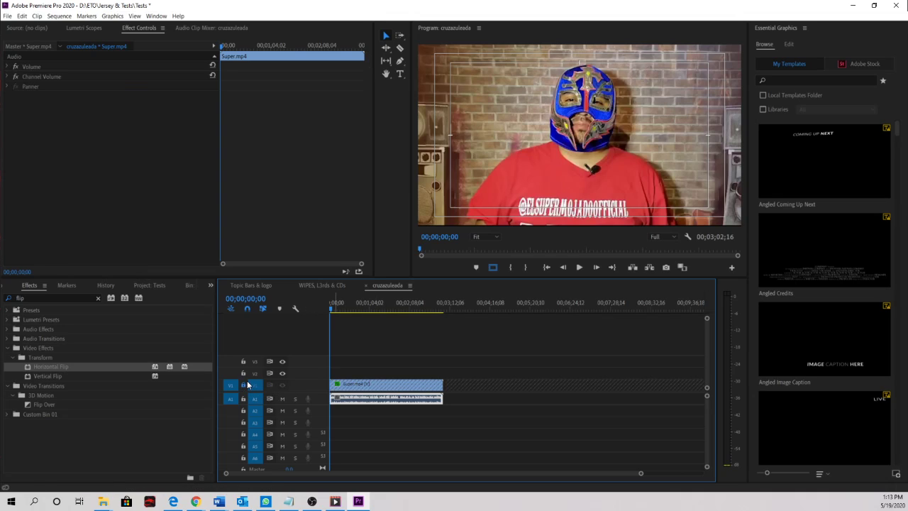
key(ctrl+v)
drag(354, 307, 309, 307)
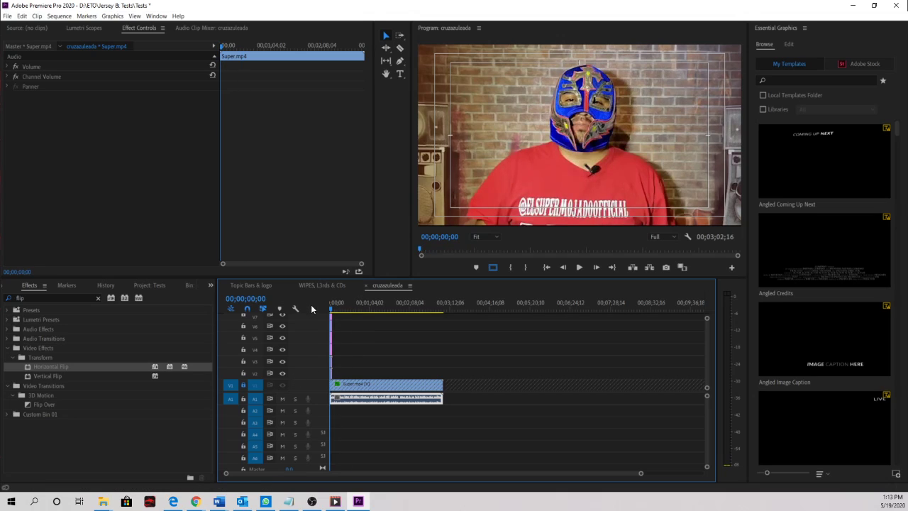
key(backslash)
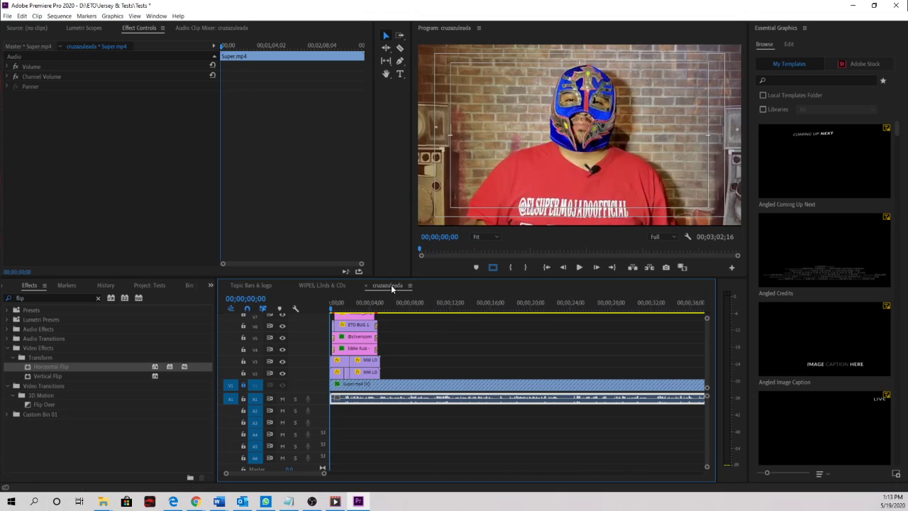
Delete the Twitter logo clip from the lower-third stack and move the Instagram logo clip down to track V7
drag(462, 277, 462, 314)
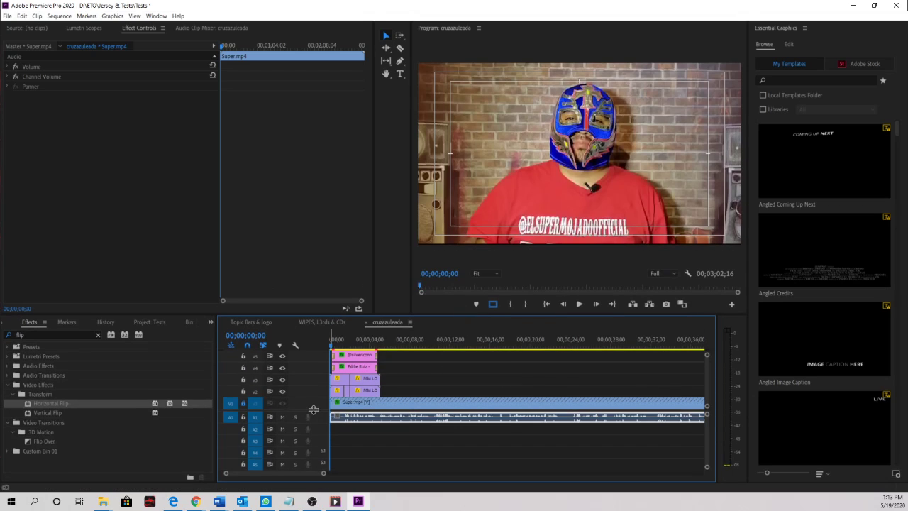
drag(313, 409, 314, 445)
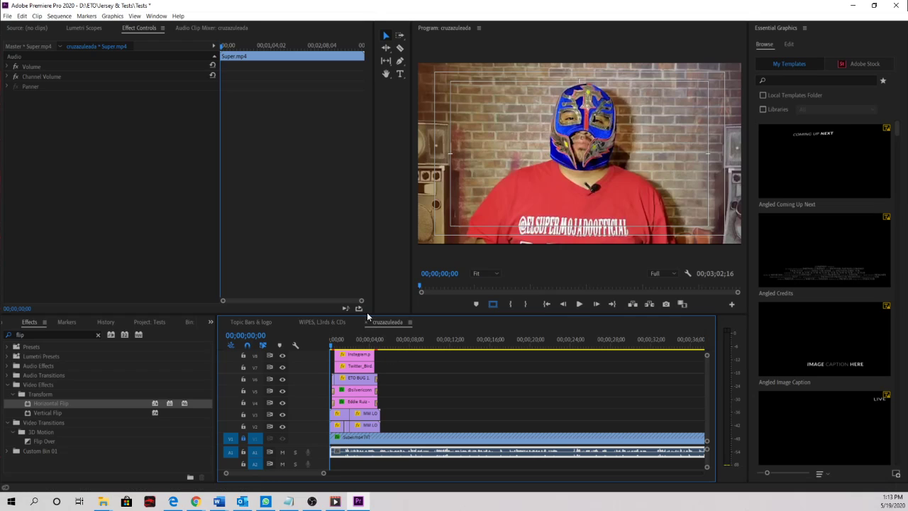
drag(363, 310, 364, 285)
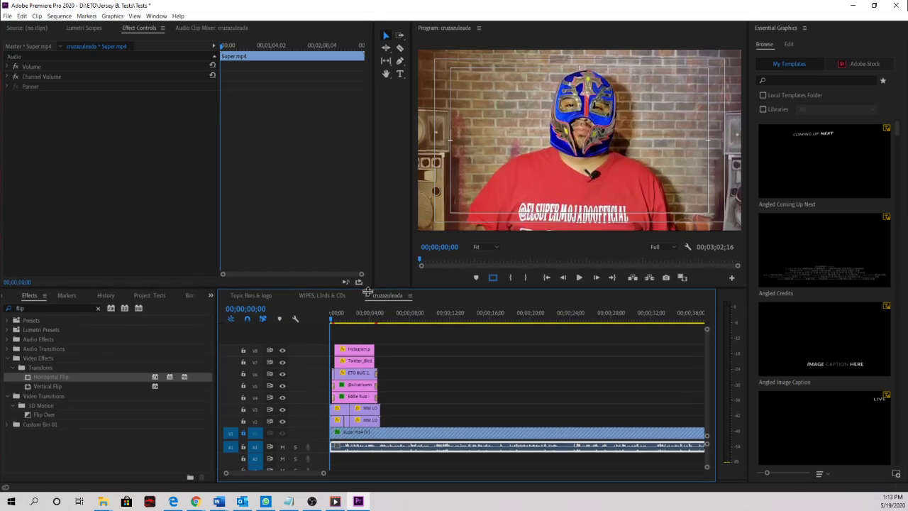
click(359, 361)
key(Delete)
drag(355, 349, 354, 361)
Play the opening with the lower third and shift the whole lower-third stack to start at about 1.3 seconds
drag(338, 315, 310, 316)
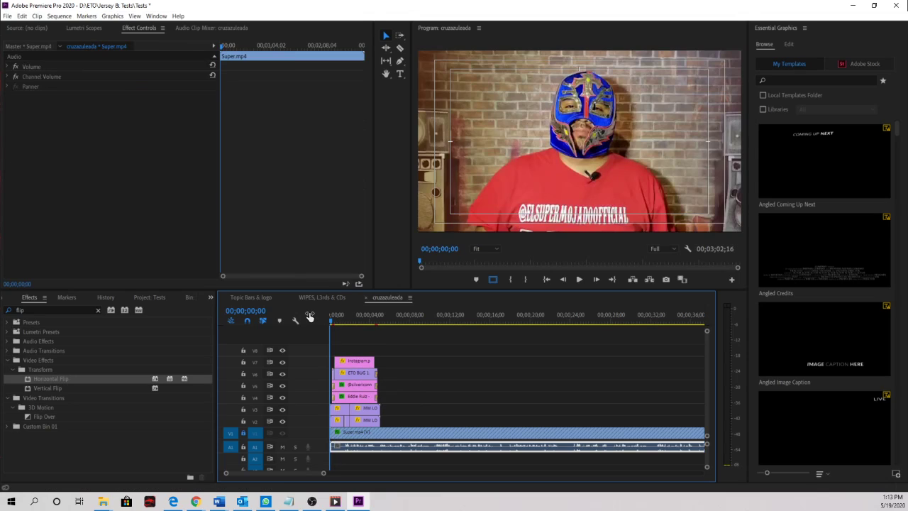
key(space)
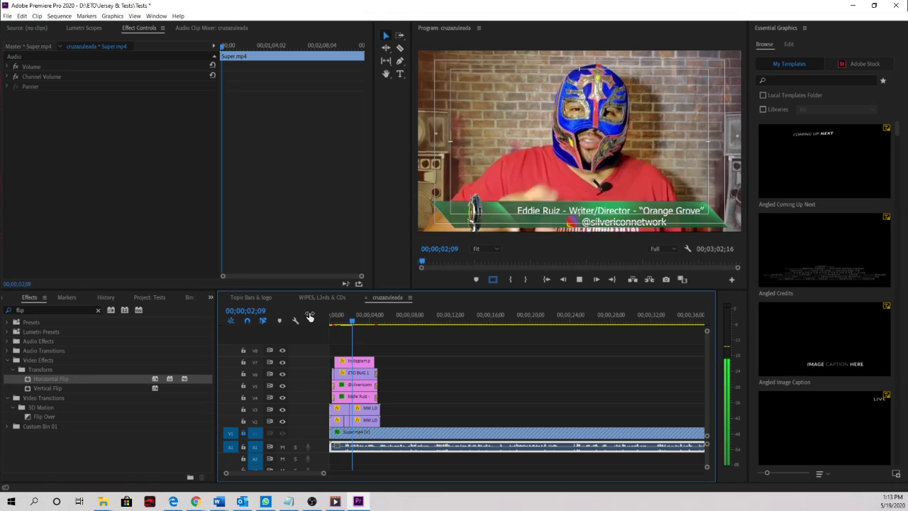
key(space)
drag(420, 349, 329, 428)
drag(358, 373, 370, 368)
Replay the opening and shift the whole lower-third stack again to start at about 2.6 seconds
drag(370, 315, 305, 319)
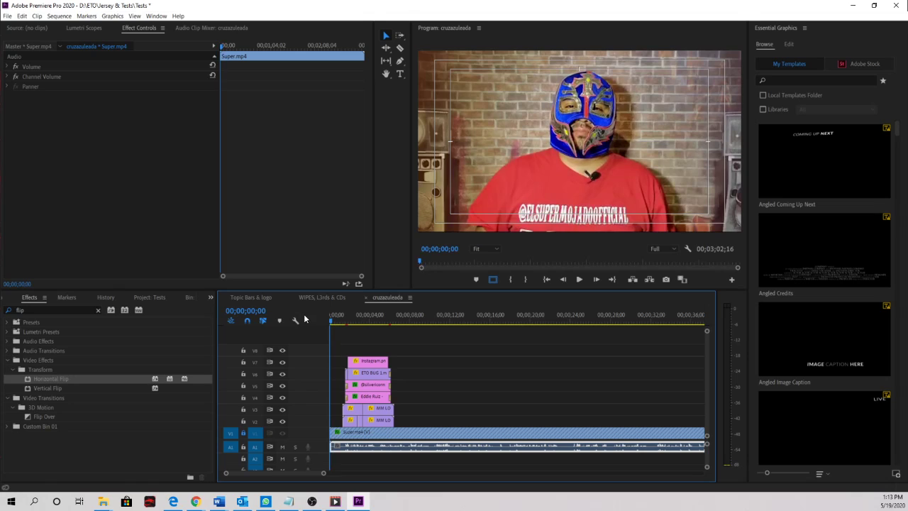
key(space)
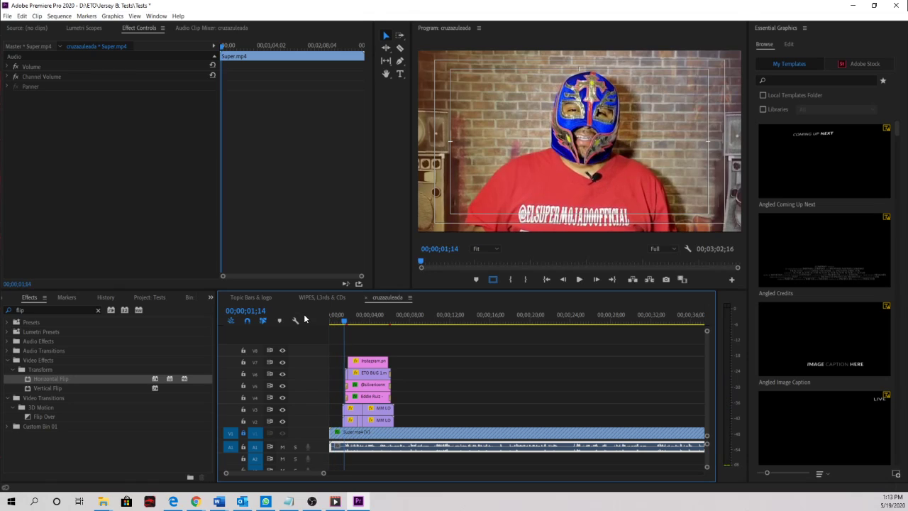
key(space)
key(space)
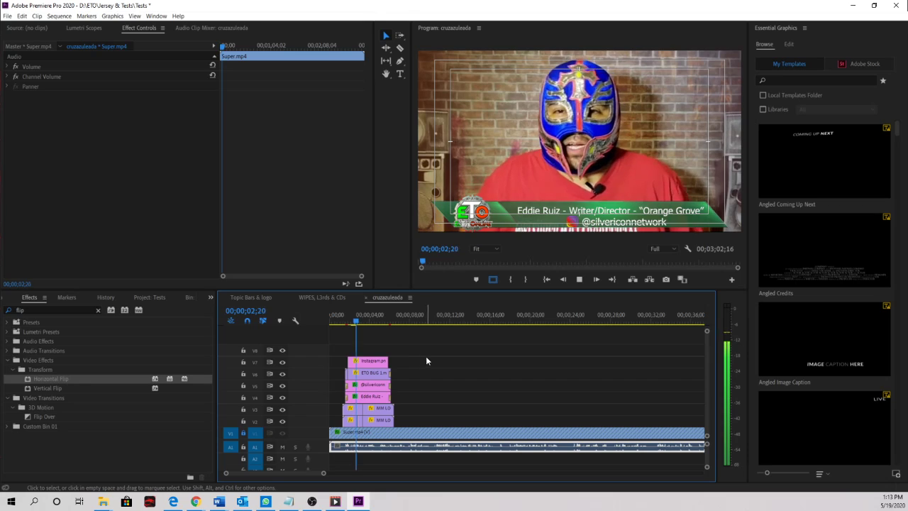
drag(426, 356, 349, 425)
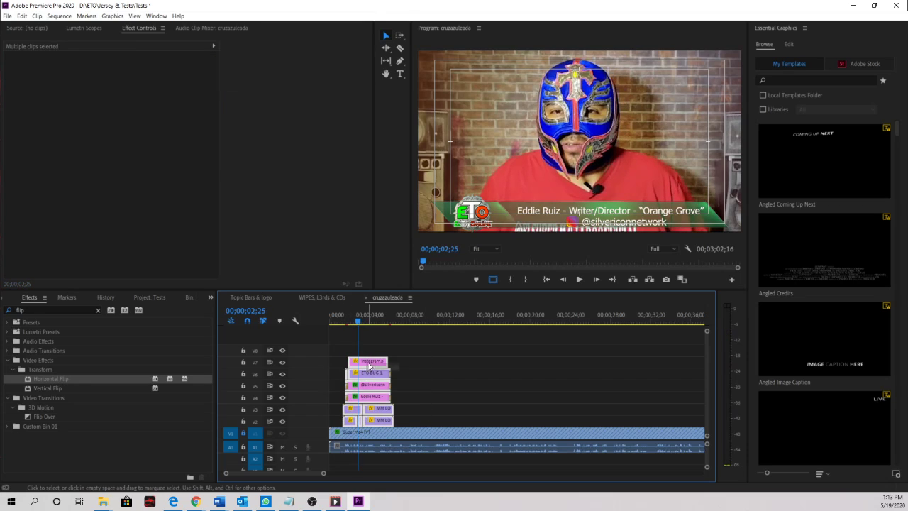
drag(370, 369, 383, 368)
Play from the start, trim the beginning of Super.mp4 to 00;00;00;23, and close the resulting gap on the timeline
drag(357, 319, 331, 323)
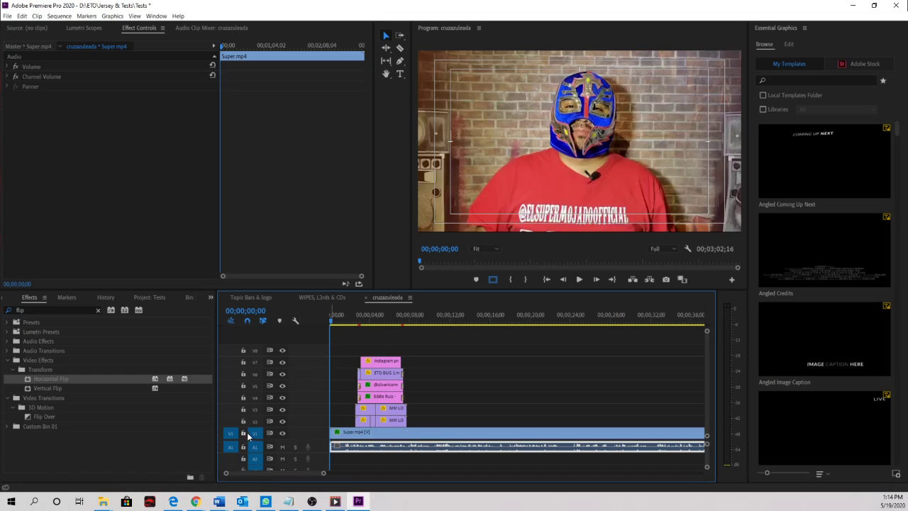
key(space)
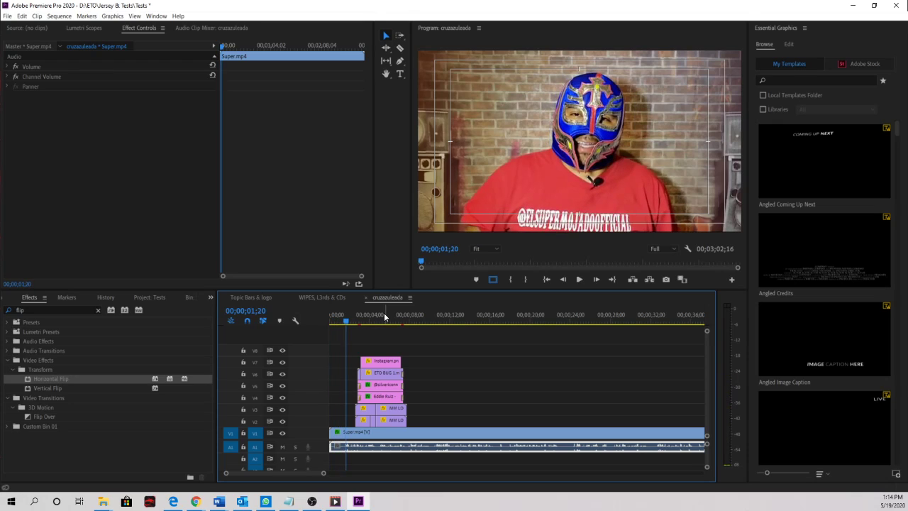
click(336, 316)
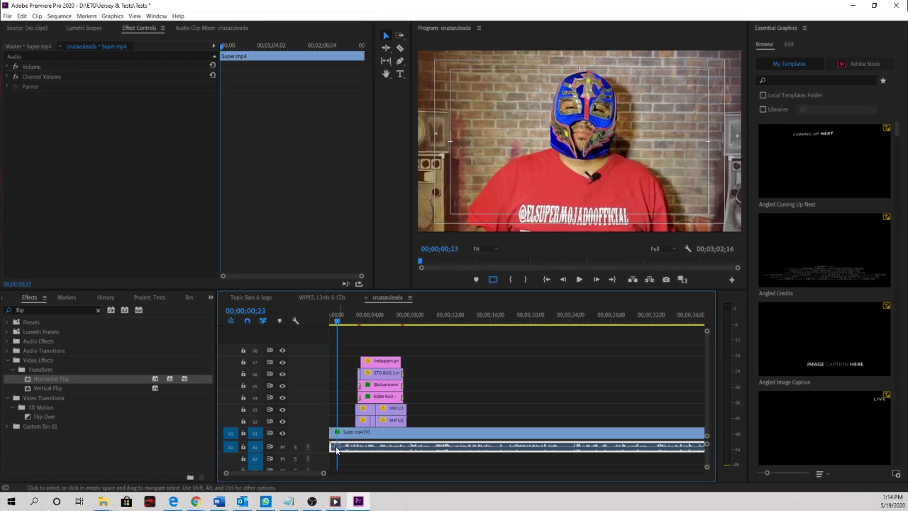
drag(335, 433, 338, 432)
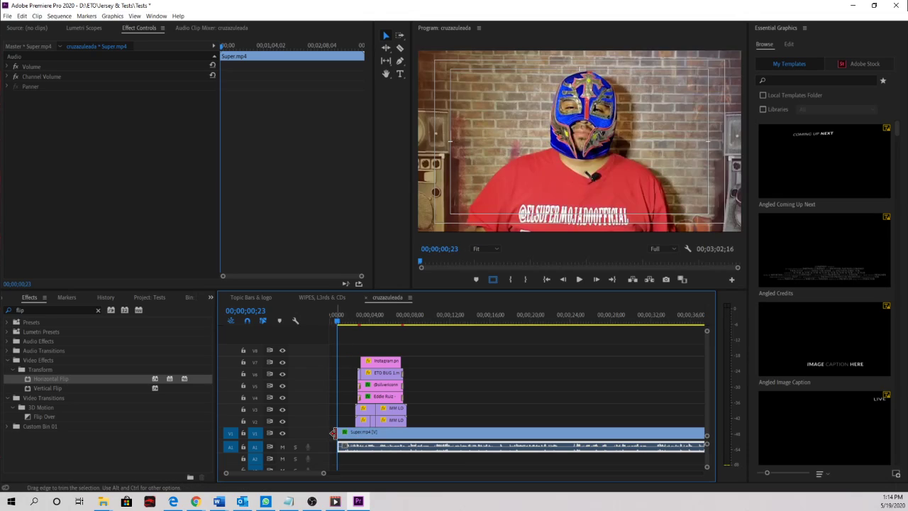
click(334, 433)
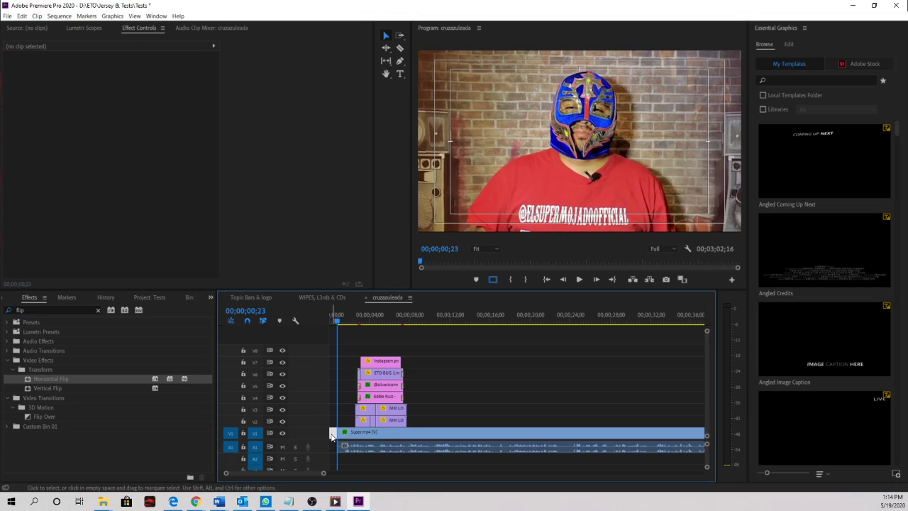
key(Delete)
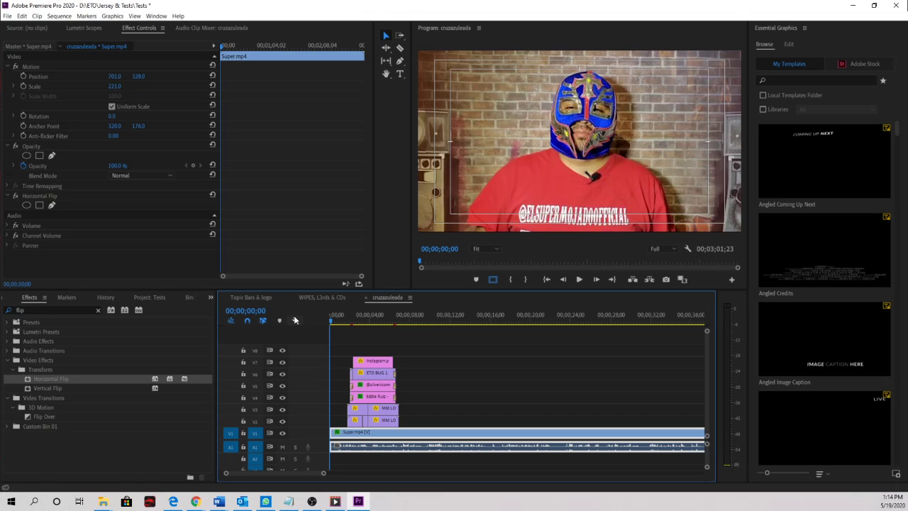
Play the opening to about 3 seconds and replace the name in the lower third's upper text line with "El Super Mojad0"
key(space)
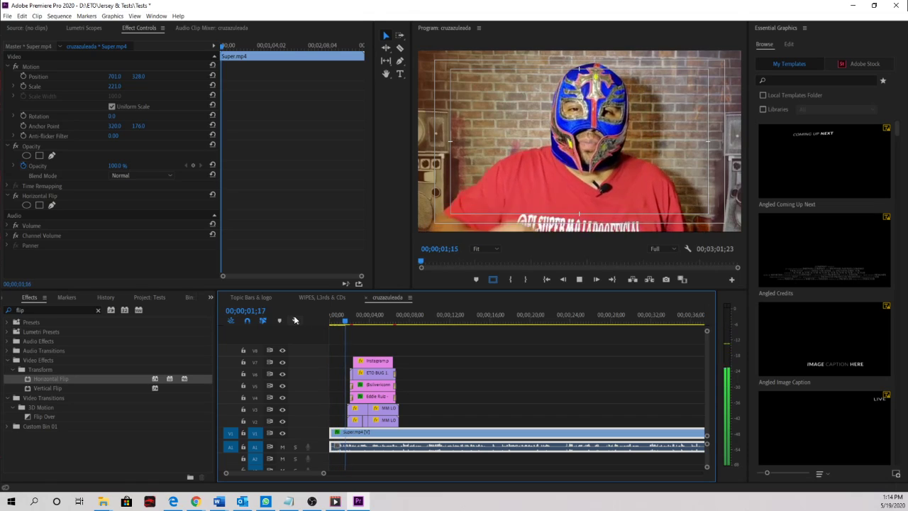
key(space)
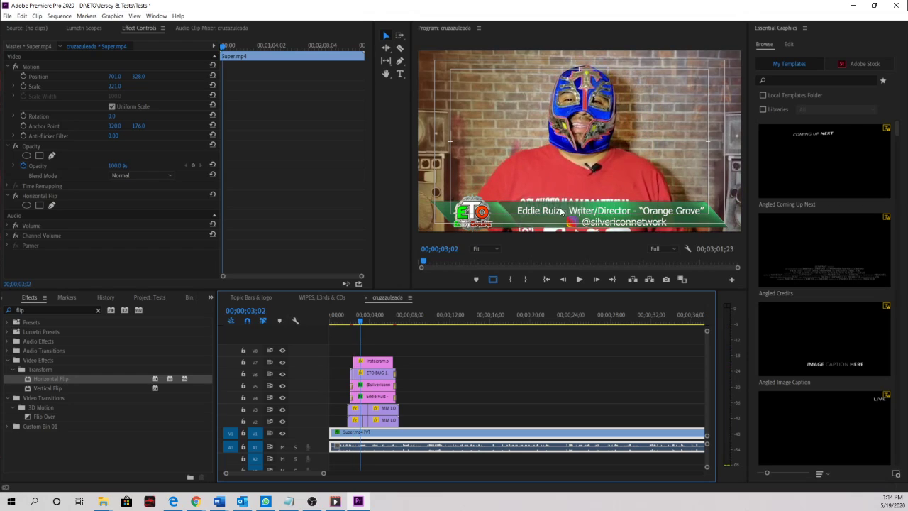
click(400, 74)
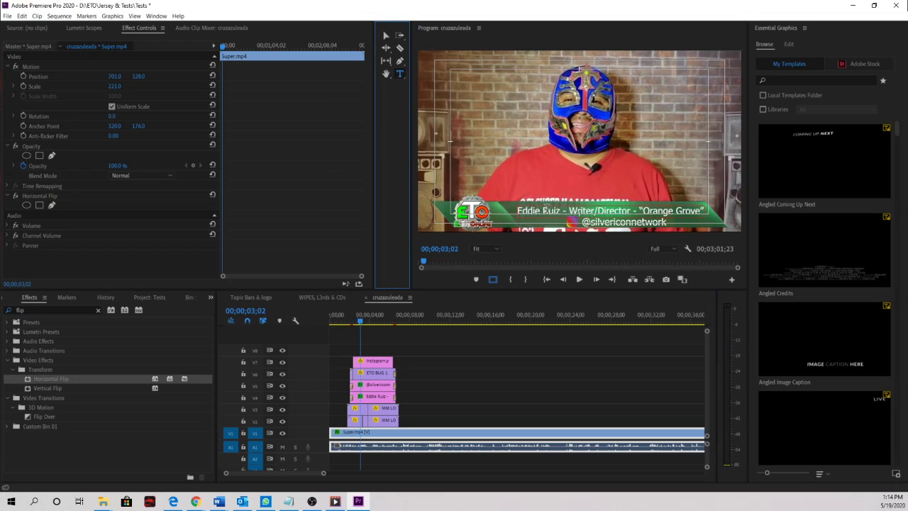
click(558, 212)
key(BackSpace)
key(BackSpace)
key(BackSpace)
key(BackSpace)
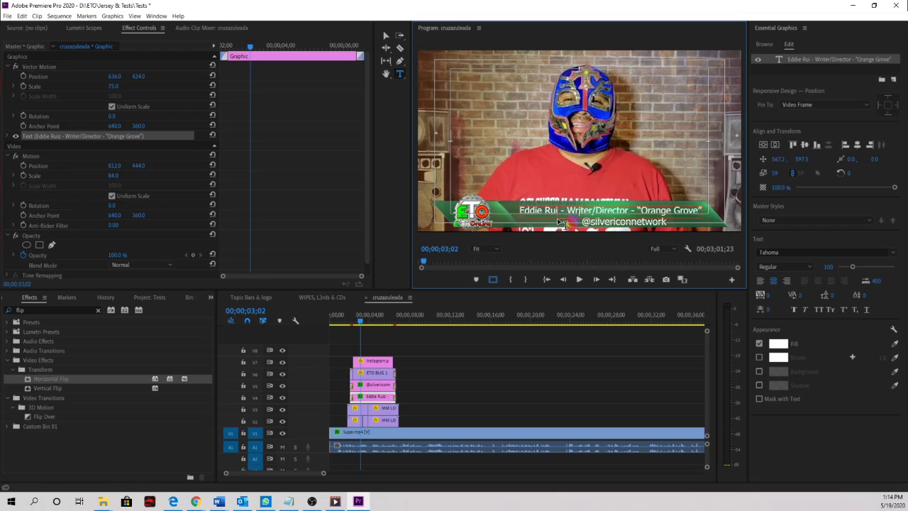
key(BackSpace)
key(BackSpace)
key(BackSpace)
key(BackSpace)
key(BackSpace)
key(BackSpace)
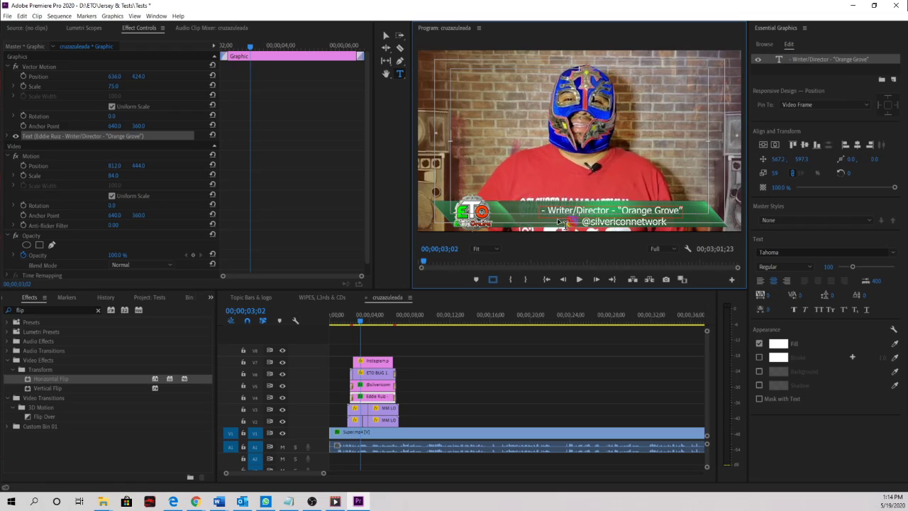
text(El)
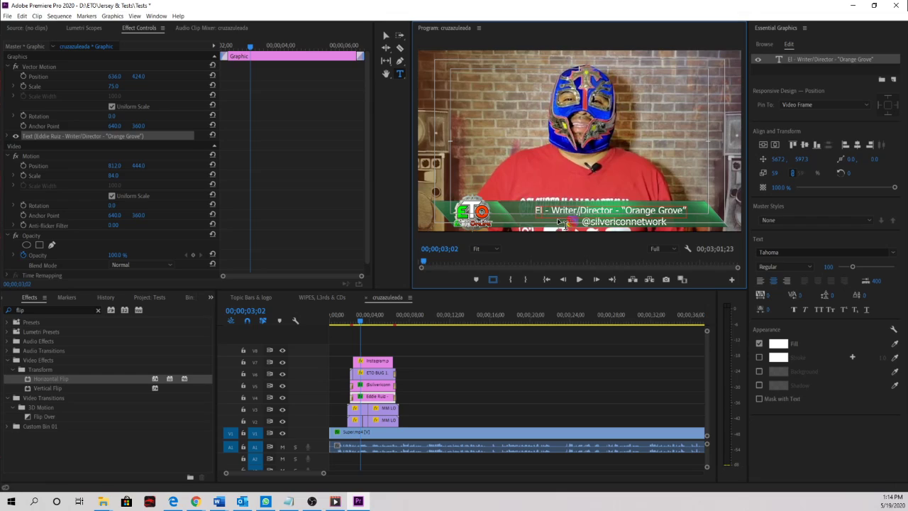
text( Super Mo)
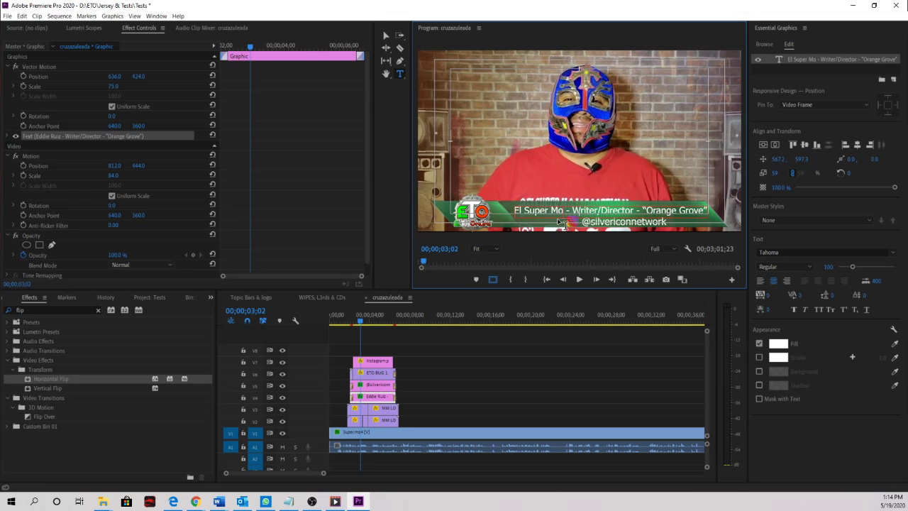
text(jad)
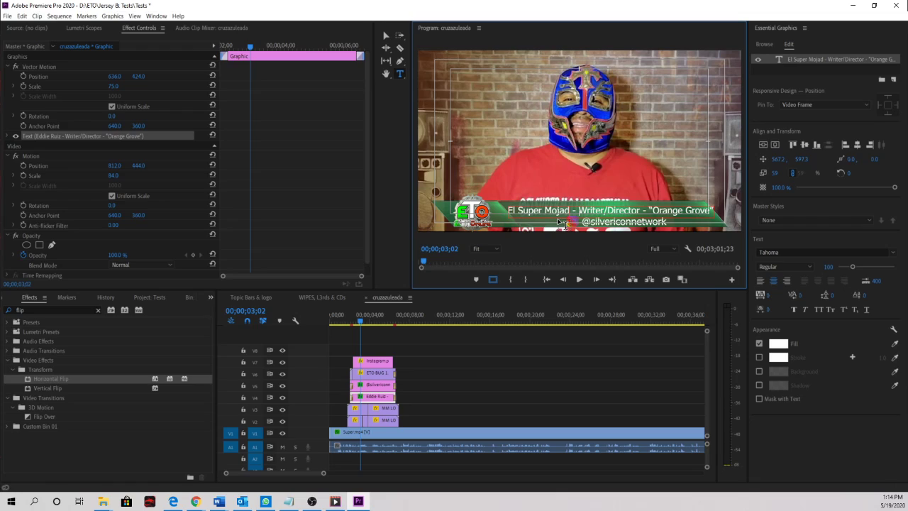
text(0)
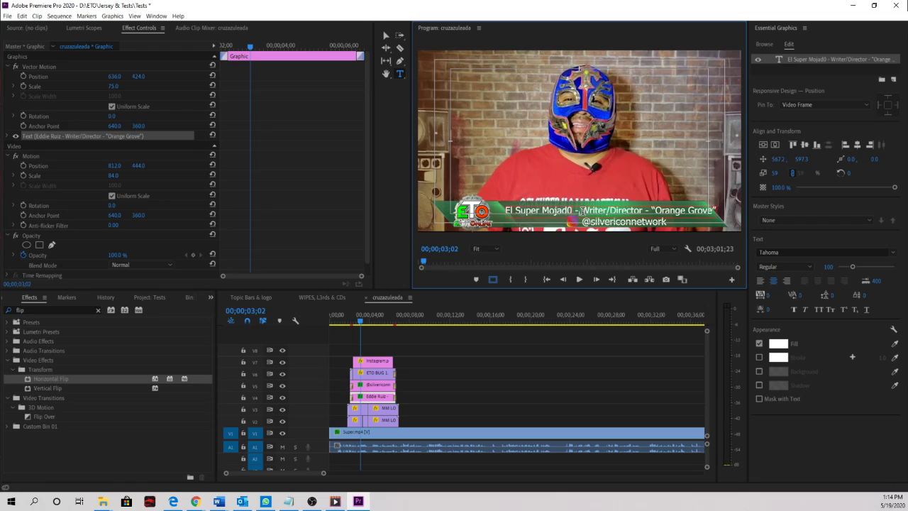
Replace the role and project after the name with "ETO Contributor" and correct the name's ending to "Mojado"
key(Delete)
key(Delete)
key(Delete)
key(Delete)
key(Delete)
key(Delete)
key(Delete)
key(Delete)
key(Delete)
key(Delete)
key(Delete)
key(Delete)
key(Delete)
key(Delete)
key(Delete)
key(Delete)
key(Delete)
key(Delete)
key(Delete)
key(Delete)
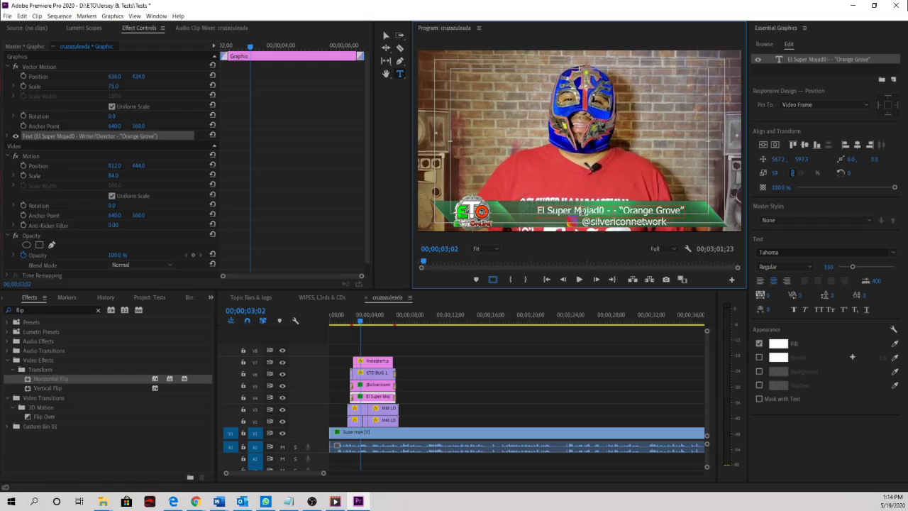
key(Delete)
key(Delete)
key(Delete)
key(Delete)
key(Delete)
key(Delete)
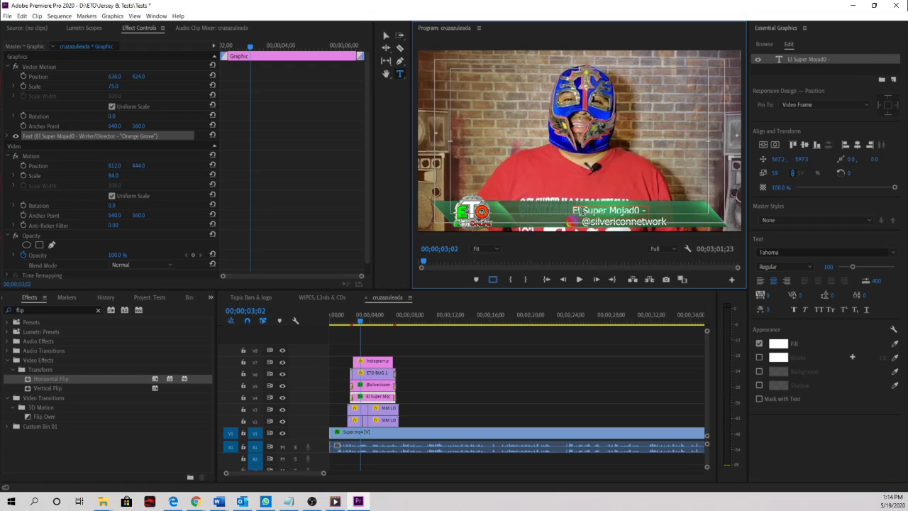
text(ETO)
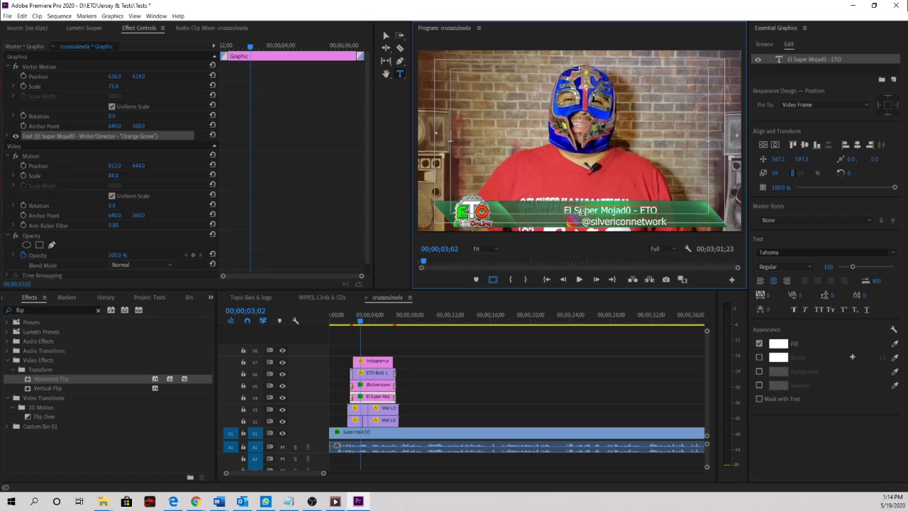
text( Contributor)
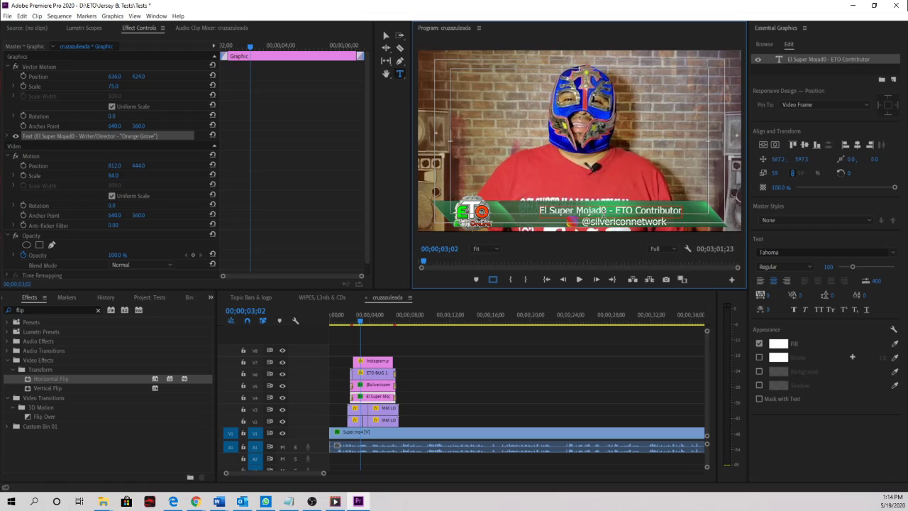
key(BackSpace)
text(o)
click(611, 222)
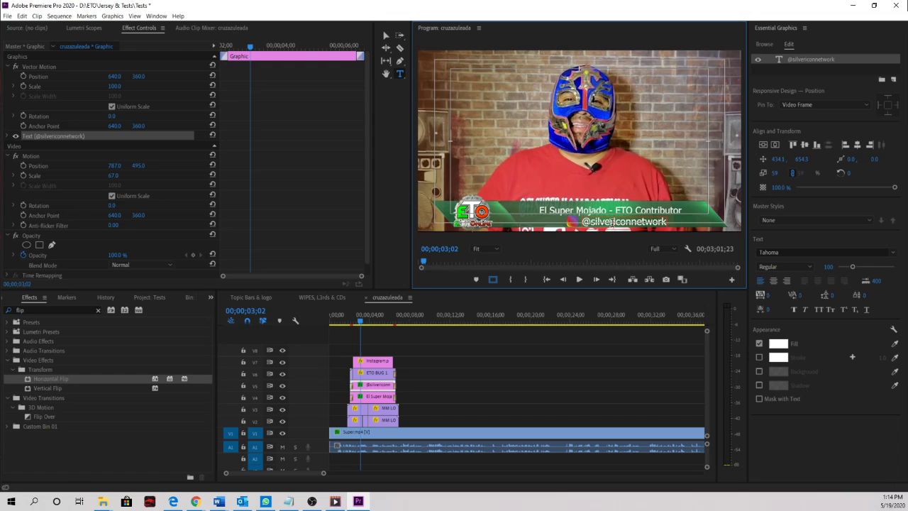
key(BackSpace)
key(BackSpace)
key(BackSpace)
key(BackSpace)
key(BackSpace)
key(BackSpace)
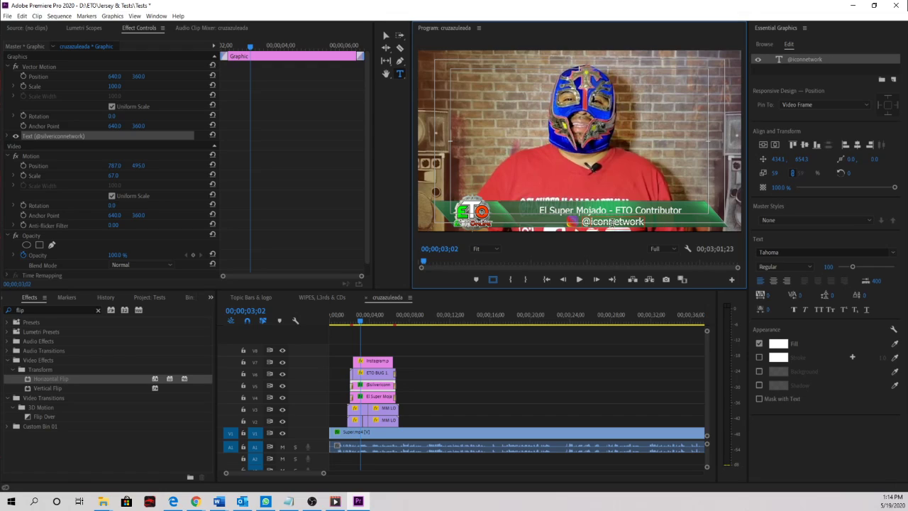
mouse_move(195, 501)
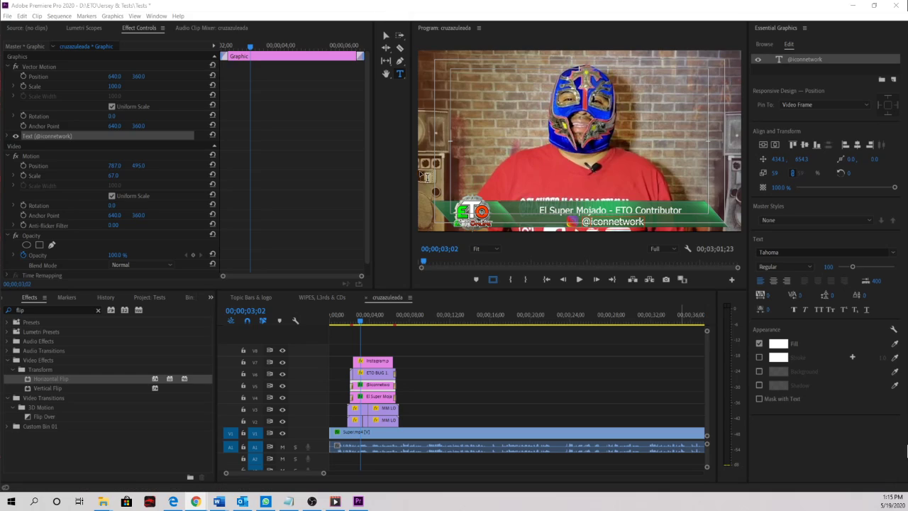
click(627, 221)
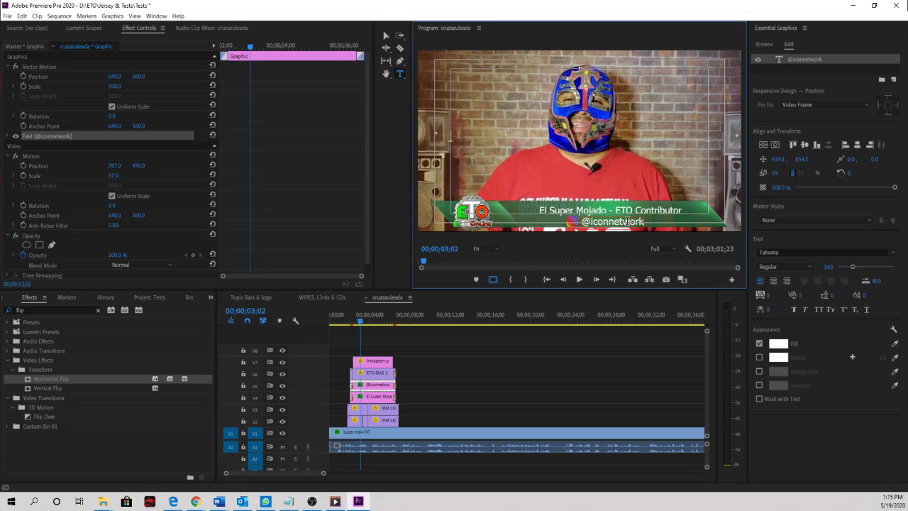
key(BackSpace)
key(BackSpace)
key(BackSpace)
key(BackSpace)
key(BackSpace)
key(BackSpace)
key(BackSpace)
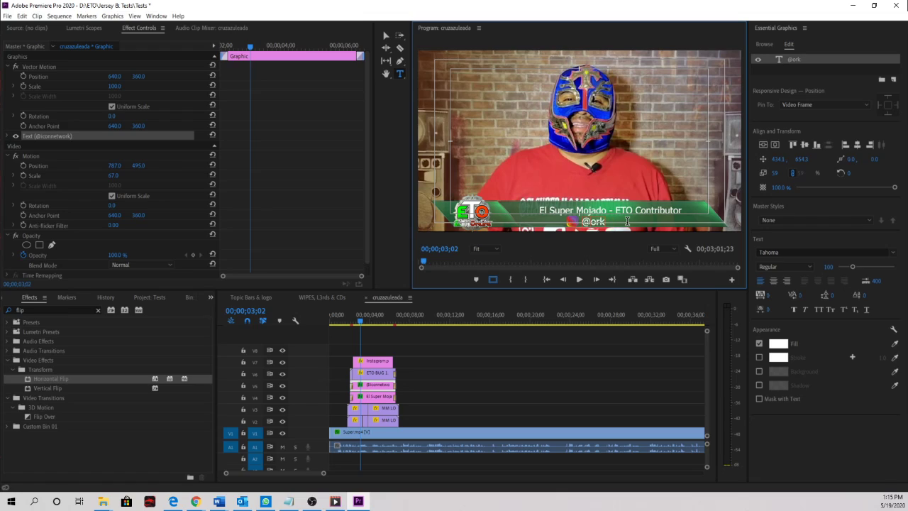
text(elsupermojado)
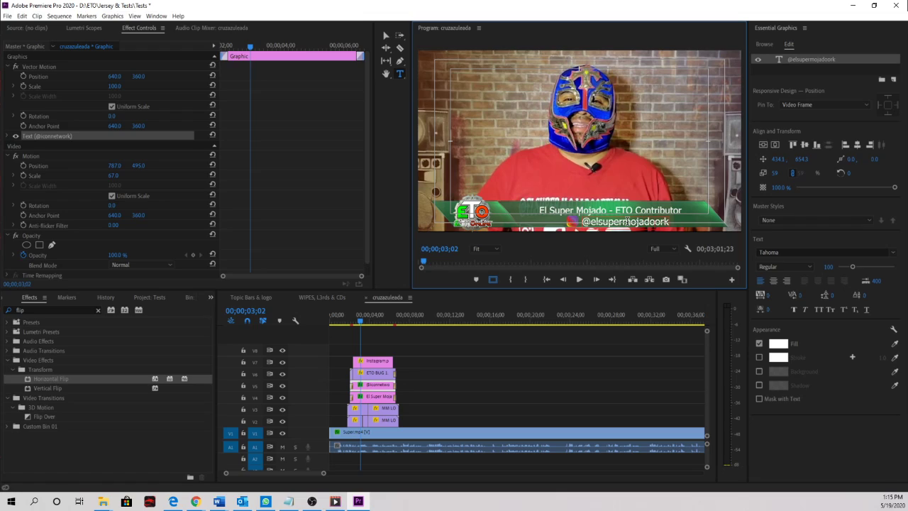
text(official)
key(Delete)
key(Delete)
key(Delete)
click(495, 280)
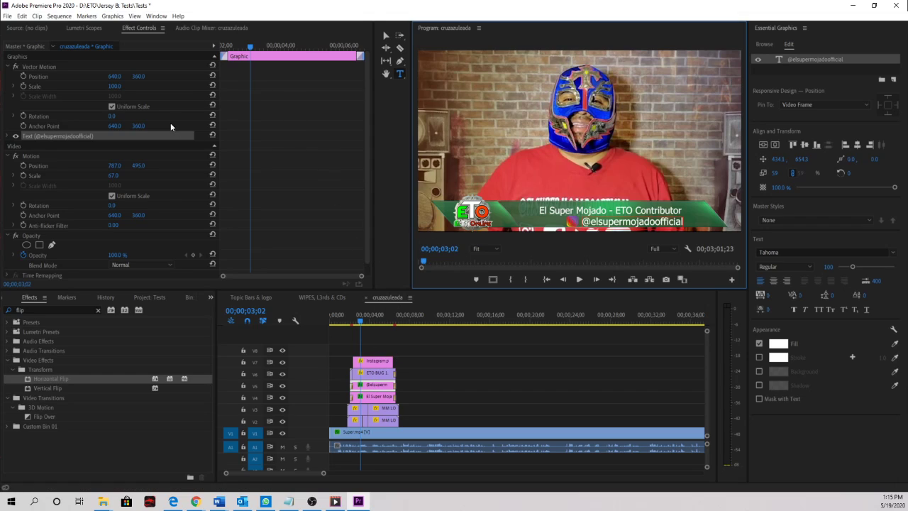
Move the handle text left to center it under the name line, and set the Instagram logo's horizontal position to 562
drag(114, 75, 57, 75)
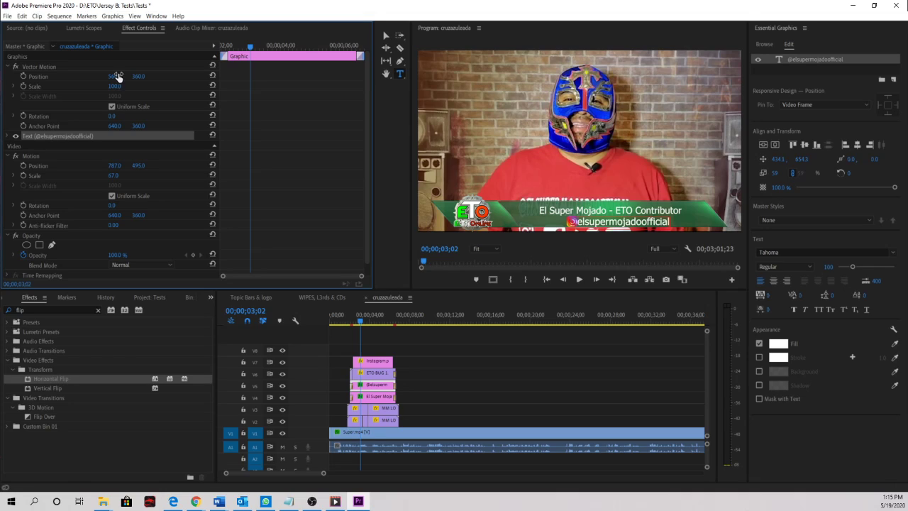
click(374, 363)
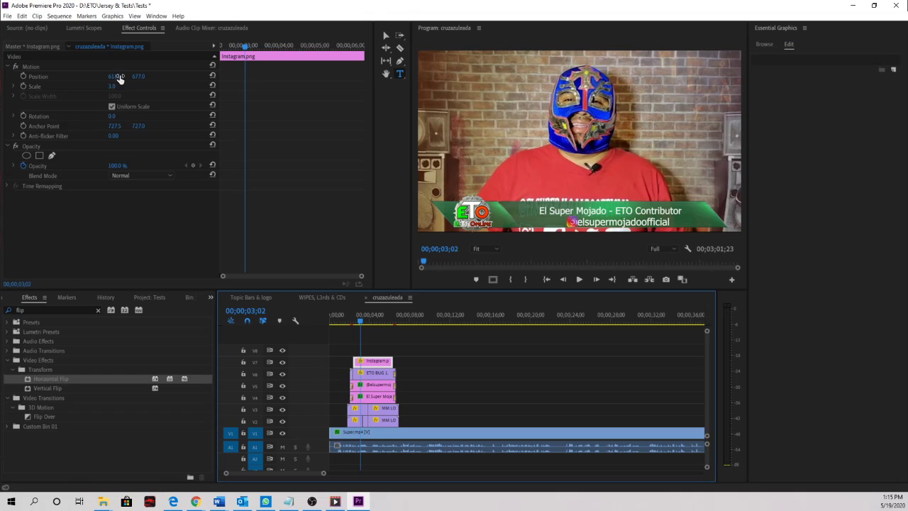
mouse_move(119, 76)
mouse_down()
mouse_move(92, 76)
mouse_move(118, 76)
mouse_up()
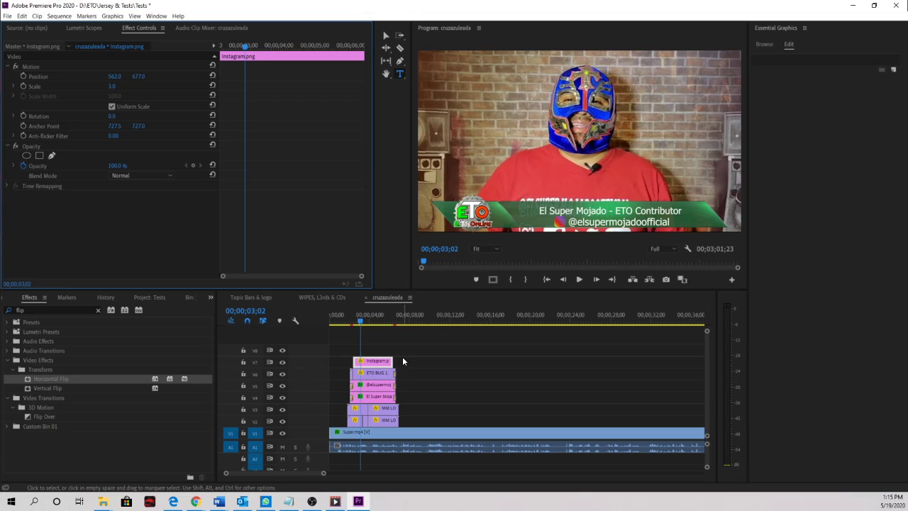
Replay the lower third from 00;00;01;22 and extend both ends of the Instagram.png clip on V7 to match the ETO BUG clip
click(349, 319)
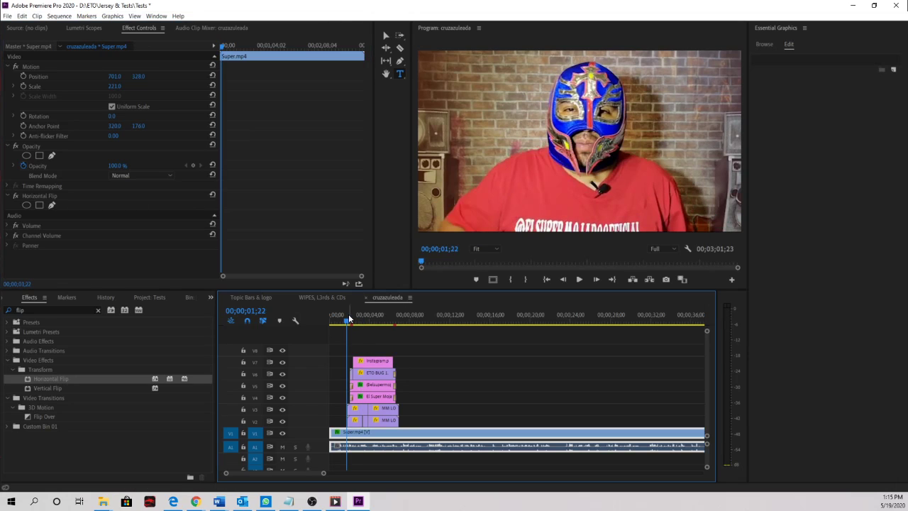
key(space)
key(space)
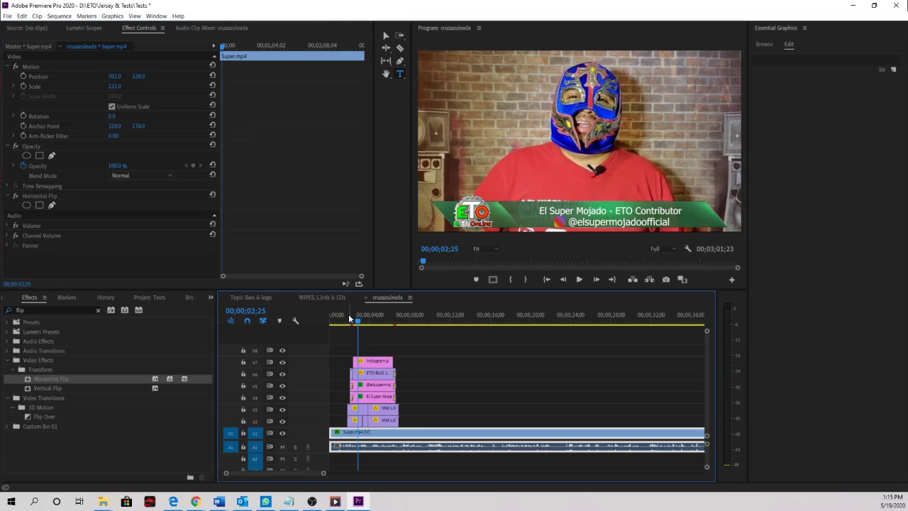
key(equal)
key(equal)
key(equal)
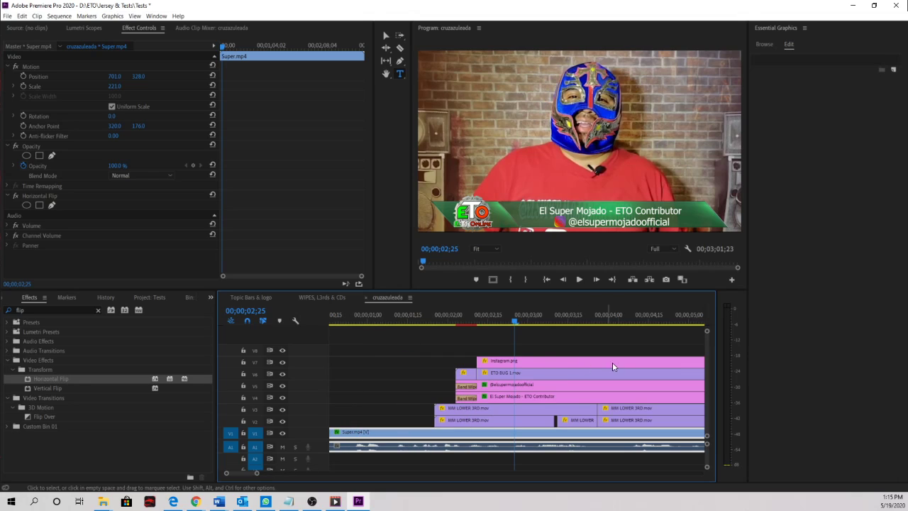
key(minus)
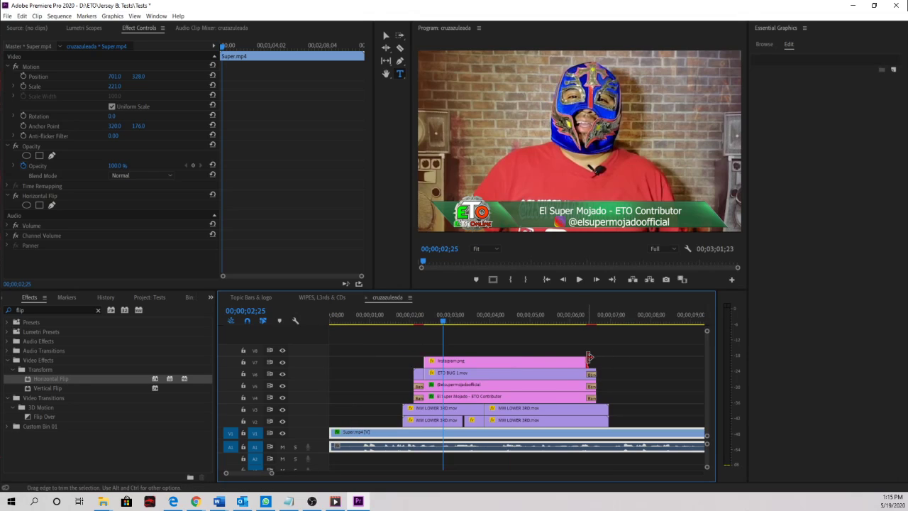
drag(588, 360, 597, 357)
drag(425, 361, 414, 358)
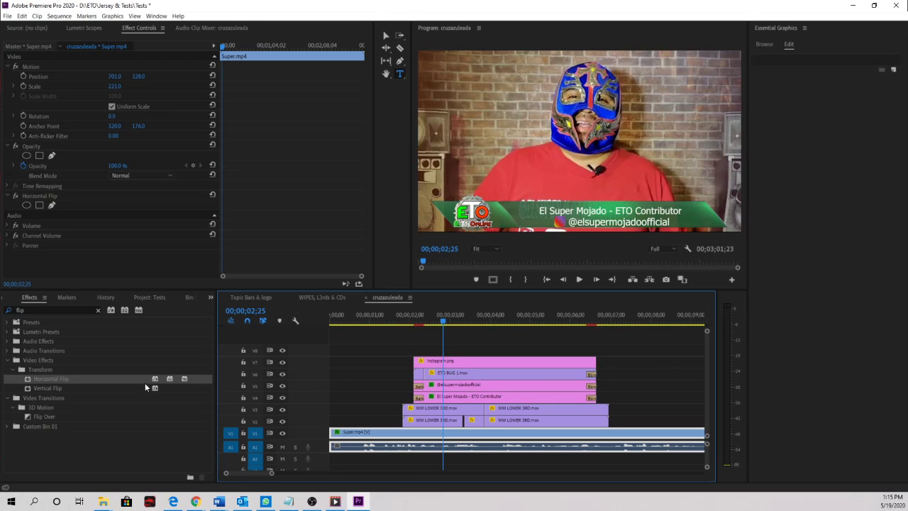
Search the effects for "band" and apply the Band Wipe transition to the start and end of the Instagram.png clip
click(98, 310)
click(68, 309)
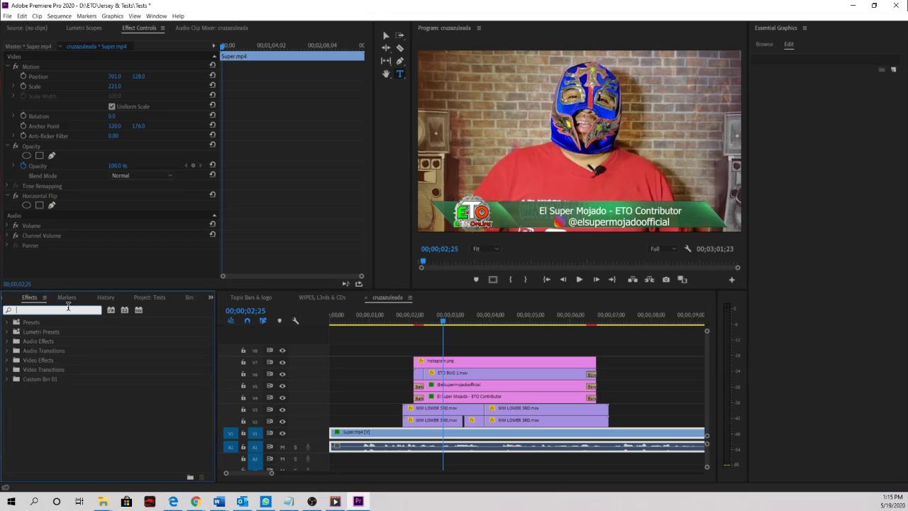
text(ba)
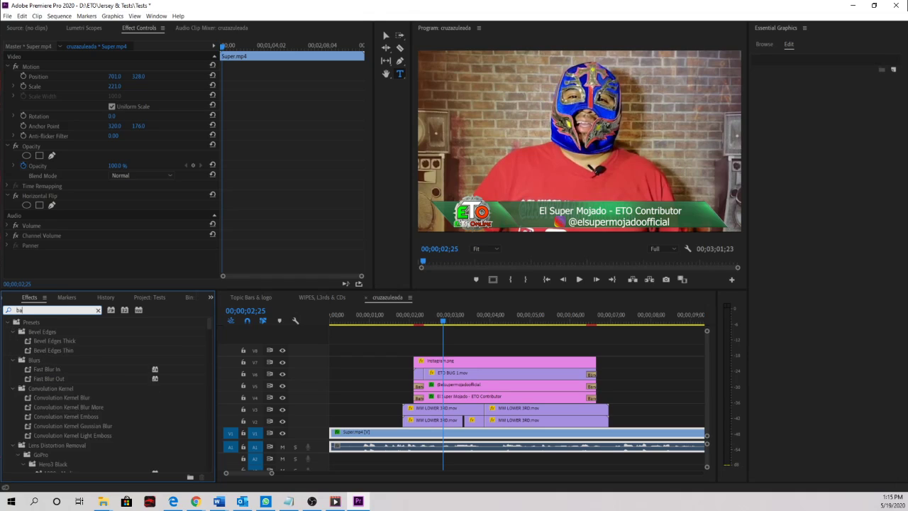
text(nd)
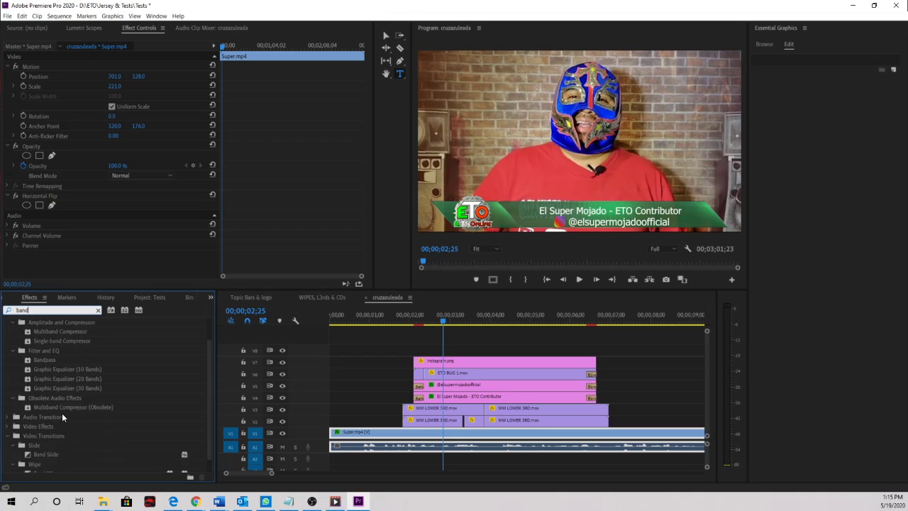
scroll(49, 422, down, 2)
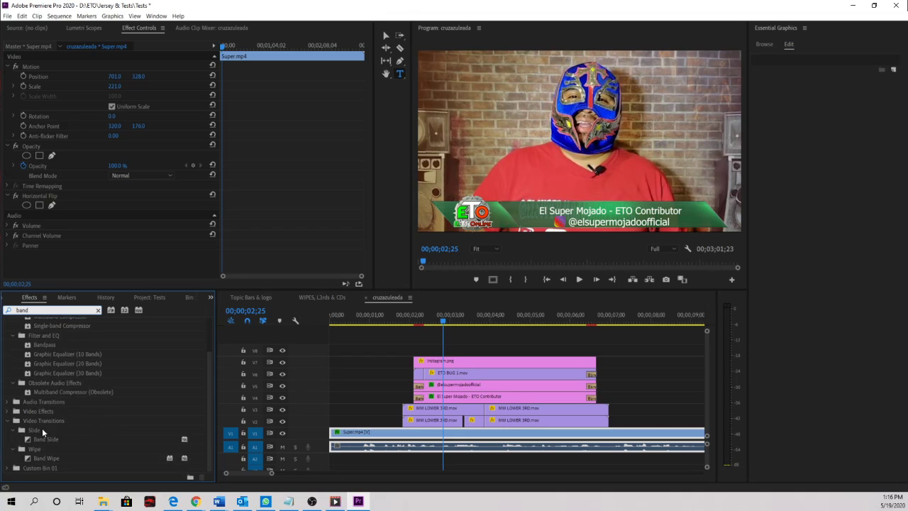
drag(32, 459, 418, 364)
mouse_move(28, 459)
mouse_down()
mouse_move(425, 376)
mouse_move(595, 364)
mouse_up()
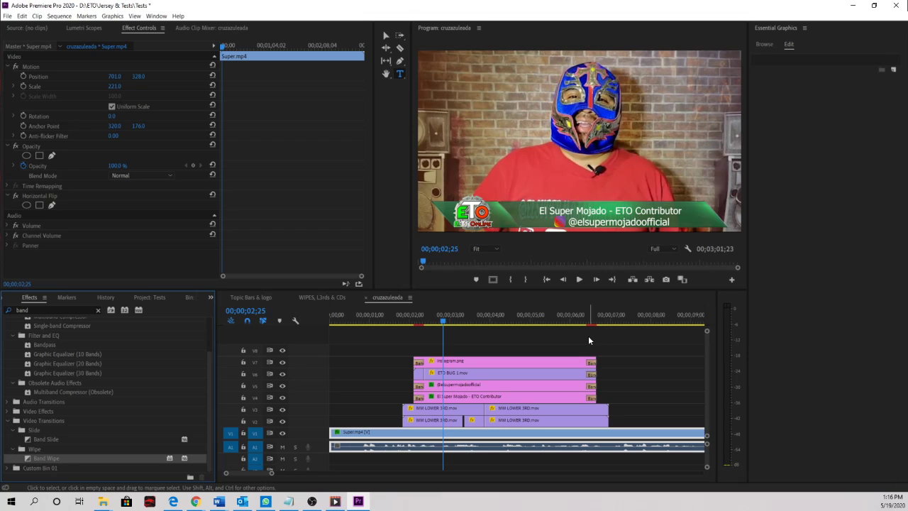
Set the Band Wipe at the start of the Instagram.png clip to a duration of 00;00;00;09 and replay from 00;00;01;28
click(415, 320)
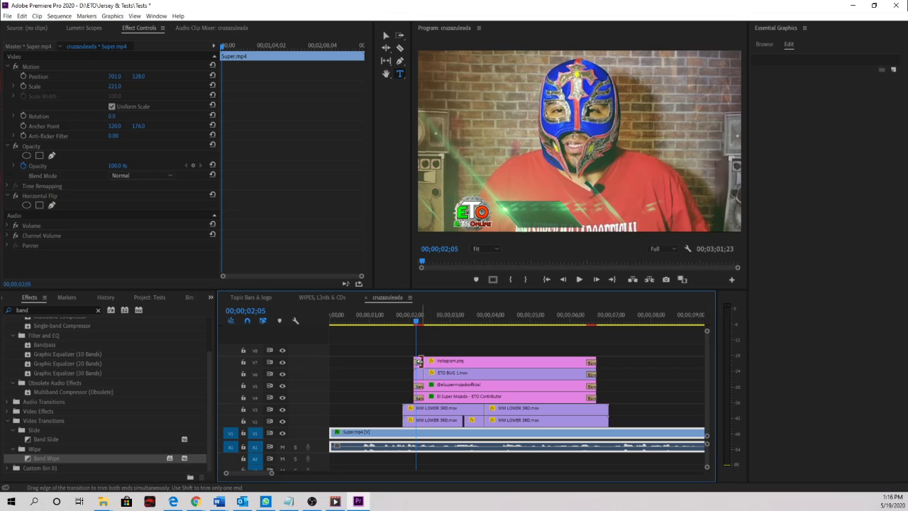
mouse_move(424, 362)
mouse_down()
mouse_move(472, 360)
mouse_move(421, 360)
mouse_up()
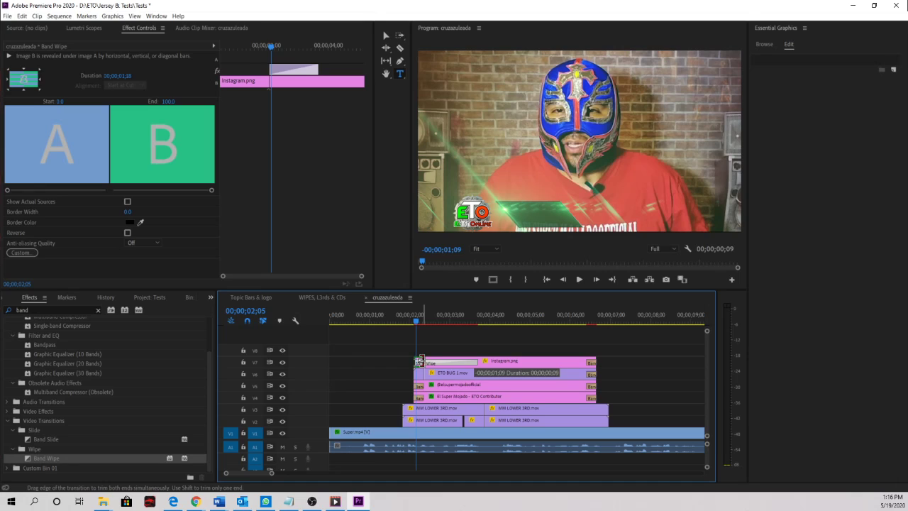
drag(419, 360, 419, 360)
click(408, 320)
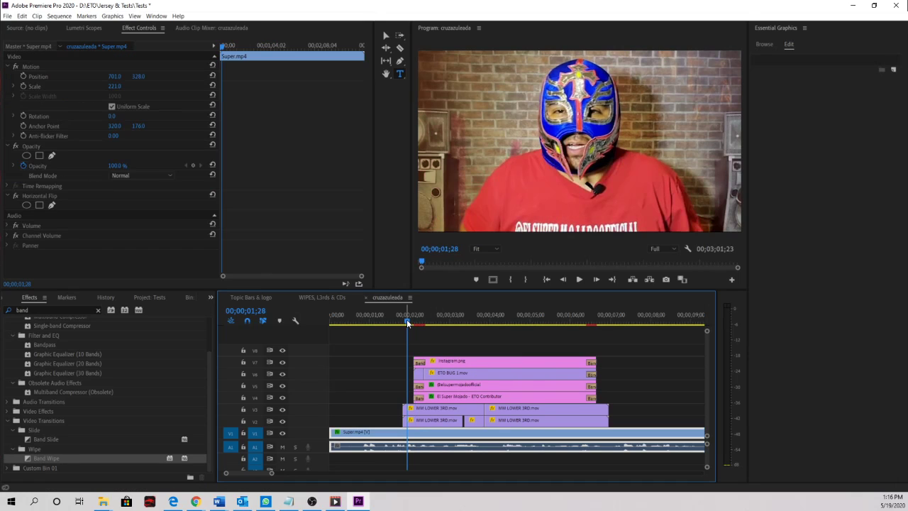
key(space)
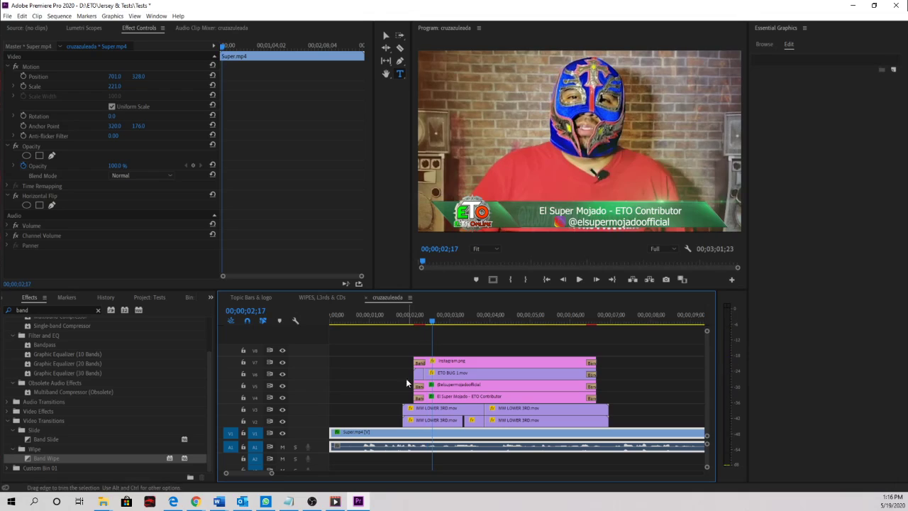
Extend the short first ETO BUG 1.mov segment on V6 over the following one and apply the Band Wipe transition to its start
drag(23, 461, 208, 454)
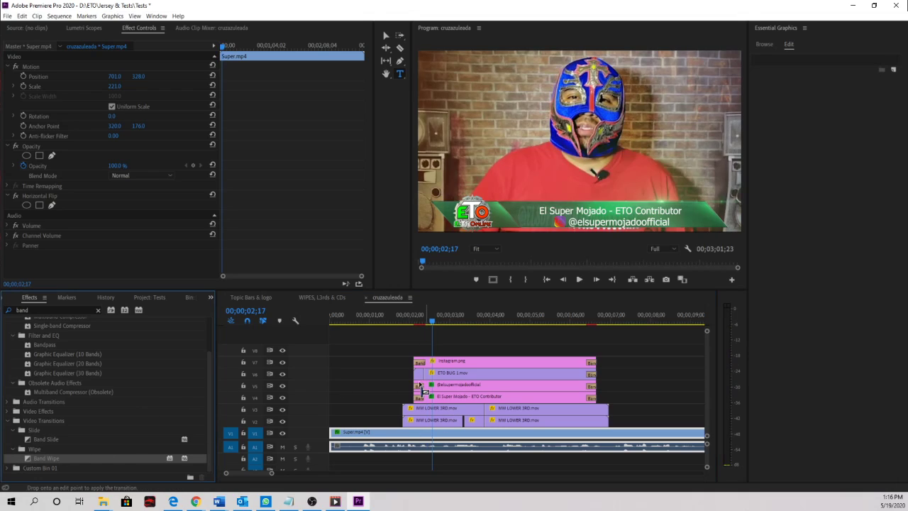
drag(421, 387, 417, 376)
mouse_move(412, 320)
mouse_down()
mouse_move(456, 328)
mouse_move(401, 324)
mouse_move(414, 322)
mouse_up()
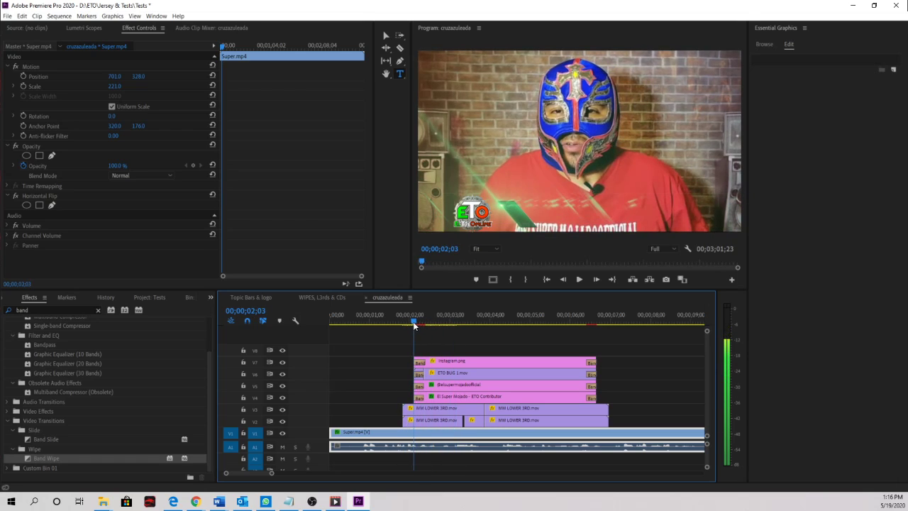
drag(424, 373, 442, 375)
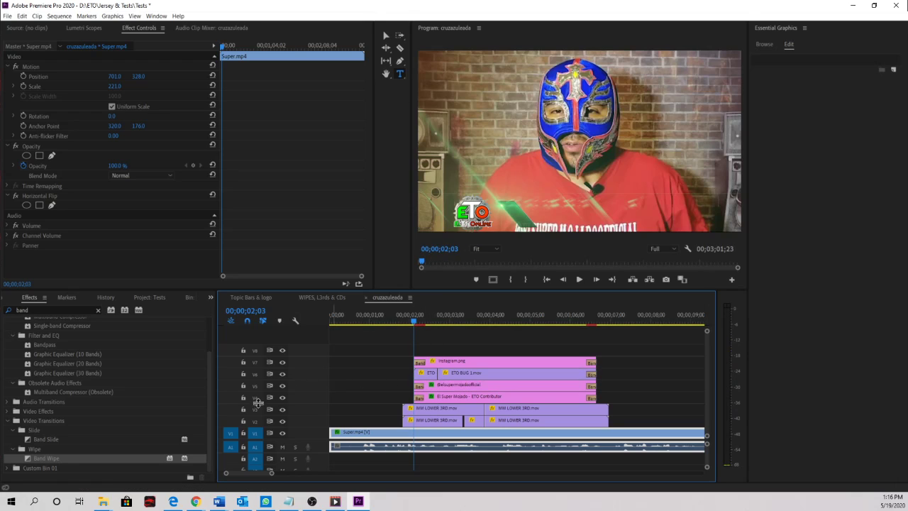
drag(44, 461, 136, 433)
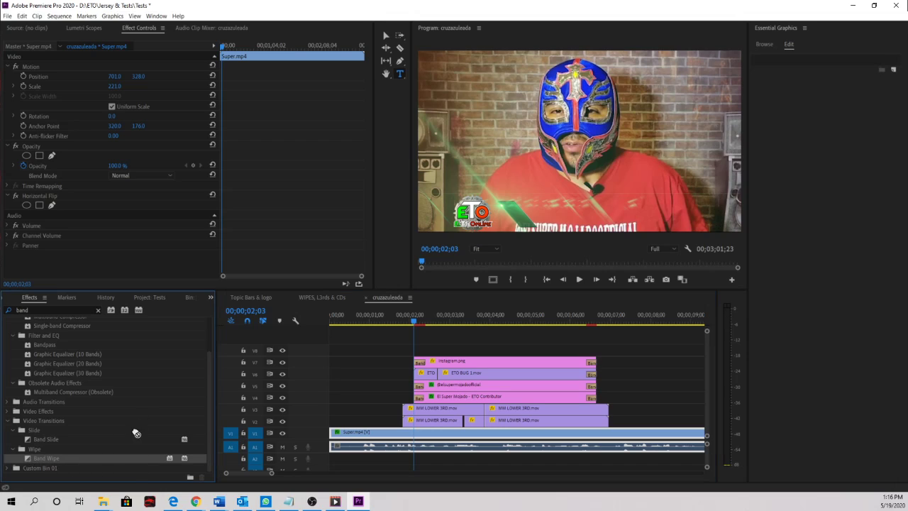
drag(417, 375, 417, 374)
mouse_move(414, 316)
mouse_down()
mouse_move(446, 320)
mouse_move(410, 320)
mouse_up()
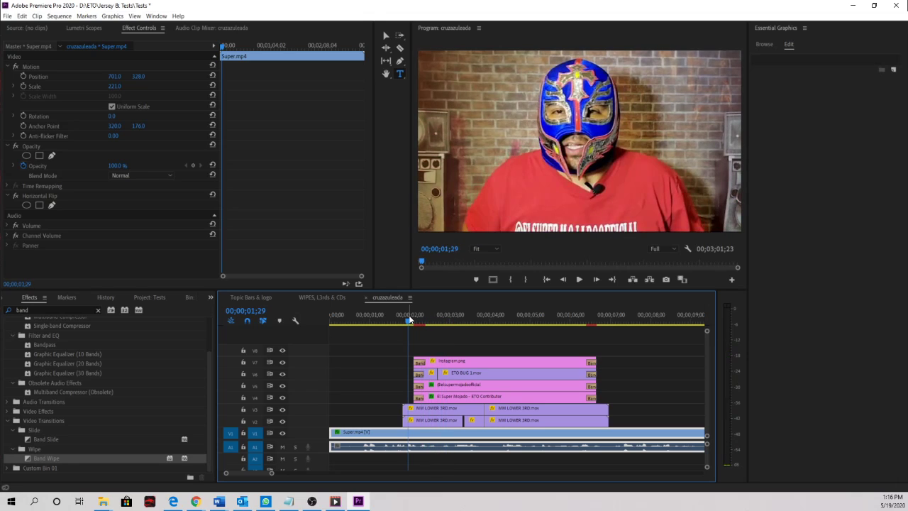
Close the small gap between the MM LOWER 3RD.mov clips on V2 just after 00;00;03;09
drag(410, 326, 461, 306)
key(equal)
key(equal)
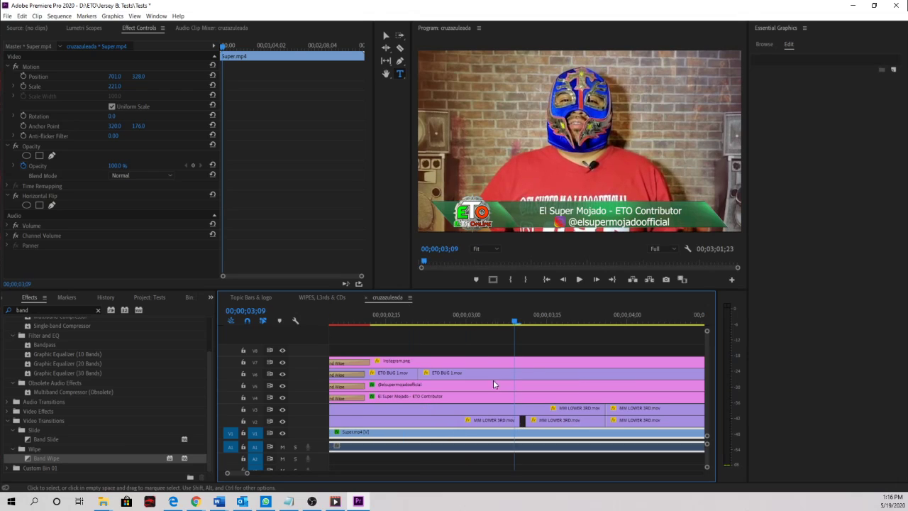
drag(517, 419, 533, 417)
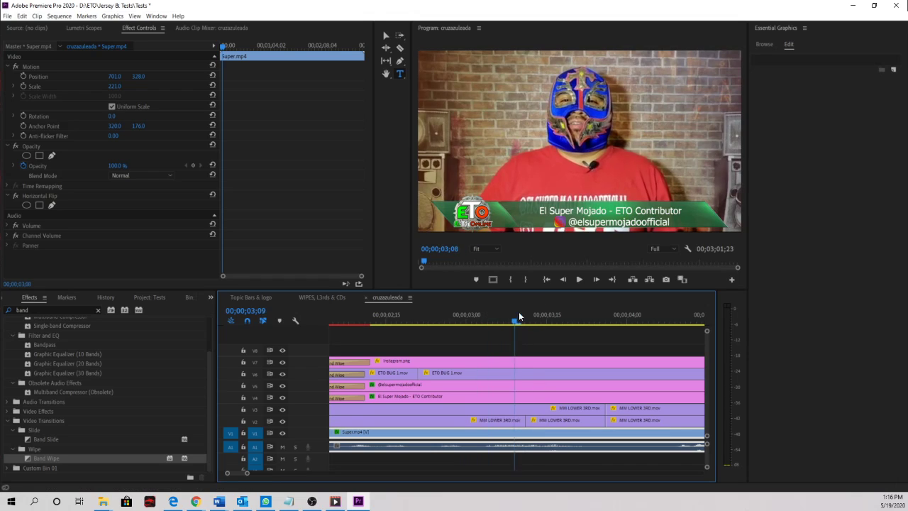
mouse_move(518, 314)
mouse_down()
mouse_move(535, 315)
mouse_move(505, 323)
mouse_up()
key(ctrl+z)
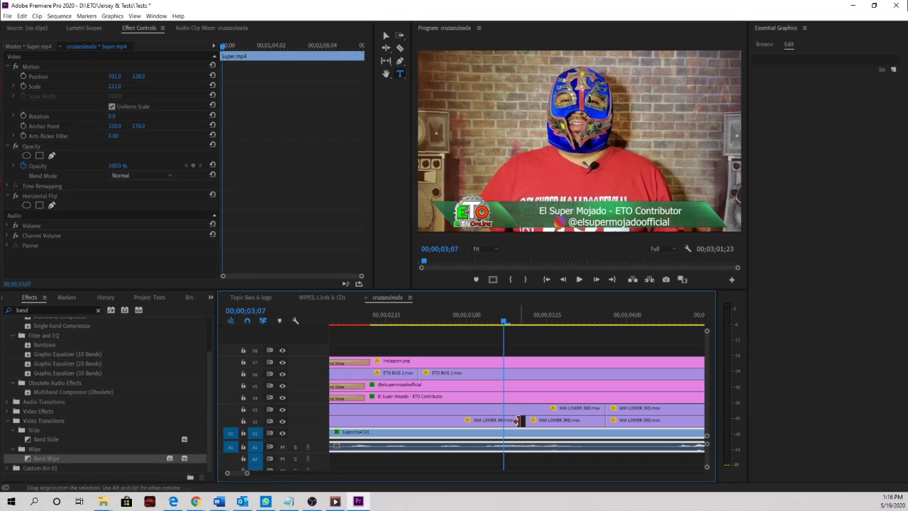
drag(523, 422, 530, 421)
Reapply the Band Wipe transition to the start of the first ETO BUG 1.mov segment on V6
drag(30, 458, 352, 386)
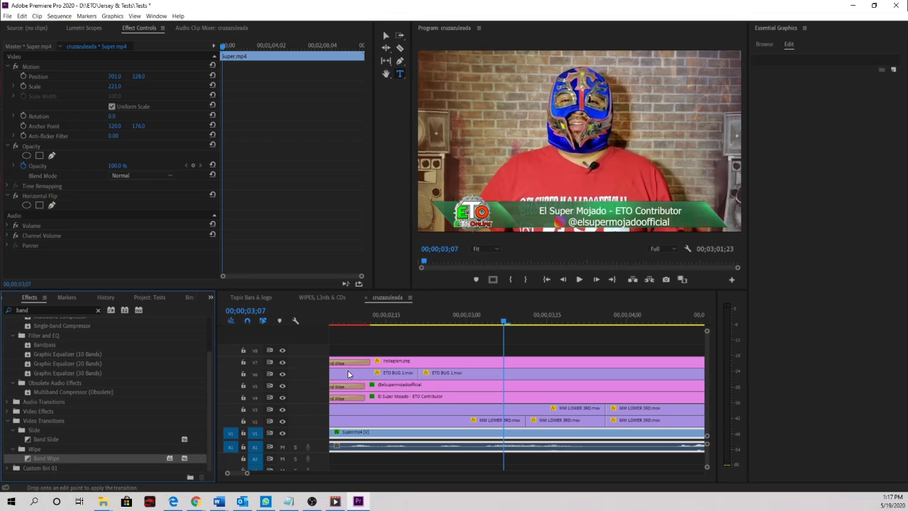
click(365, 323)
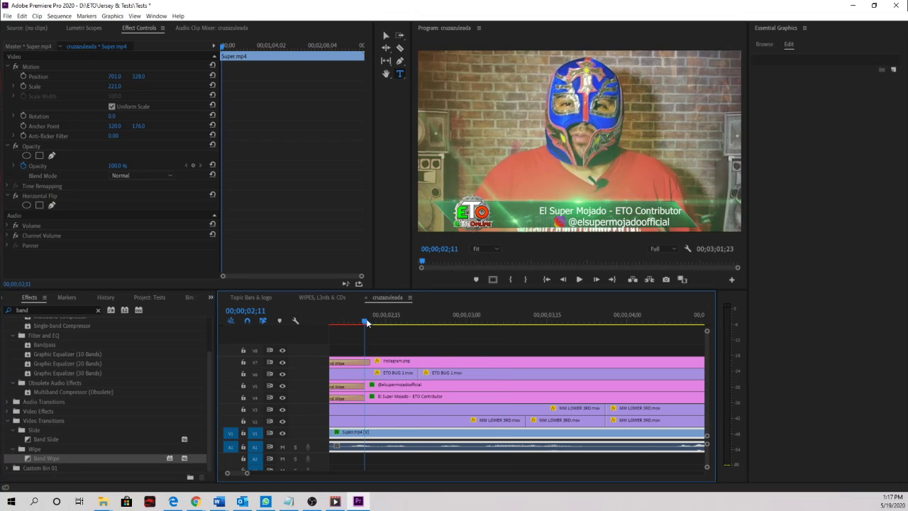
key(minus)
drag(28, 459, 264, 413)
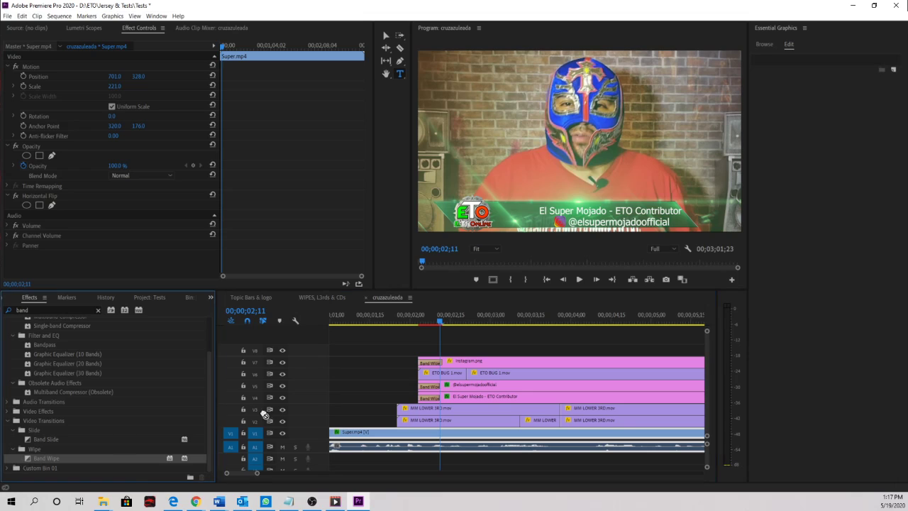
drag(424, 375, 425, 375)
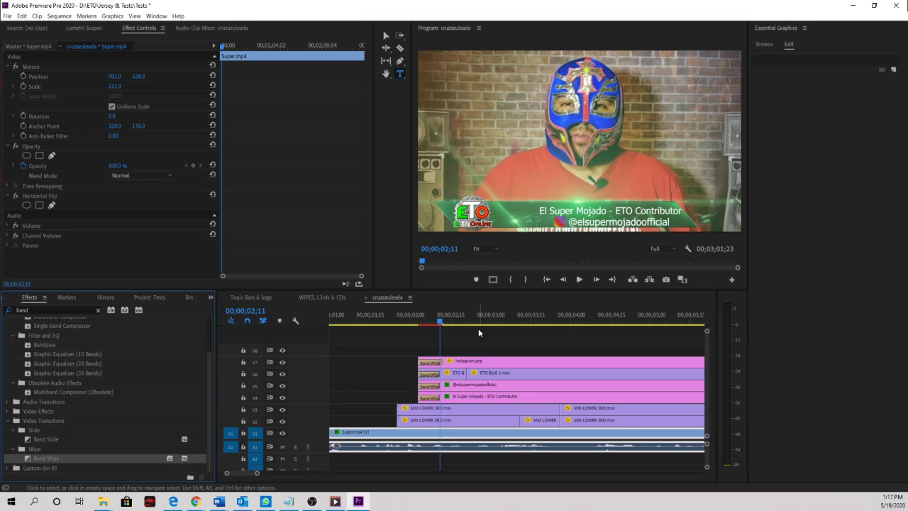
Play back the lower third from 00;00;02;21 with a wider stretch of the sequence in view
click(467, 314)
key(minus)
key(minus)
key(minus)
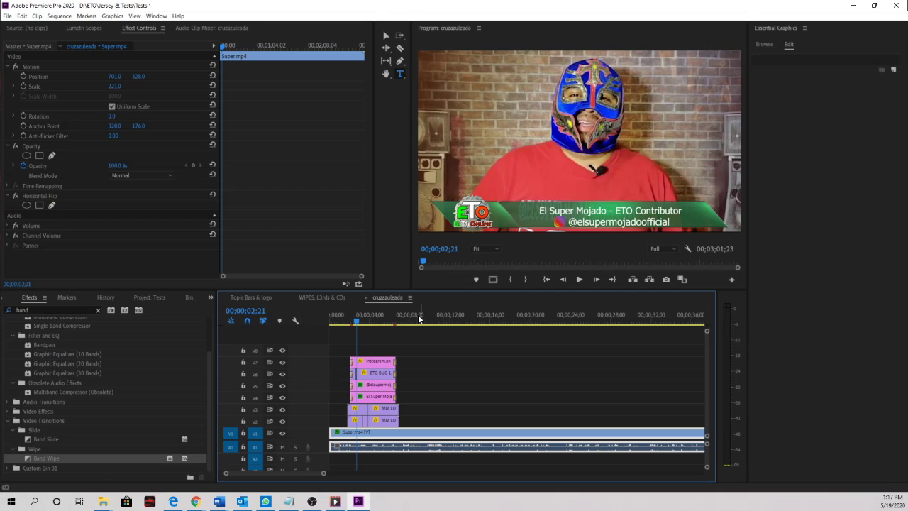
key(space)
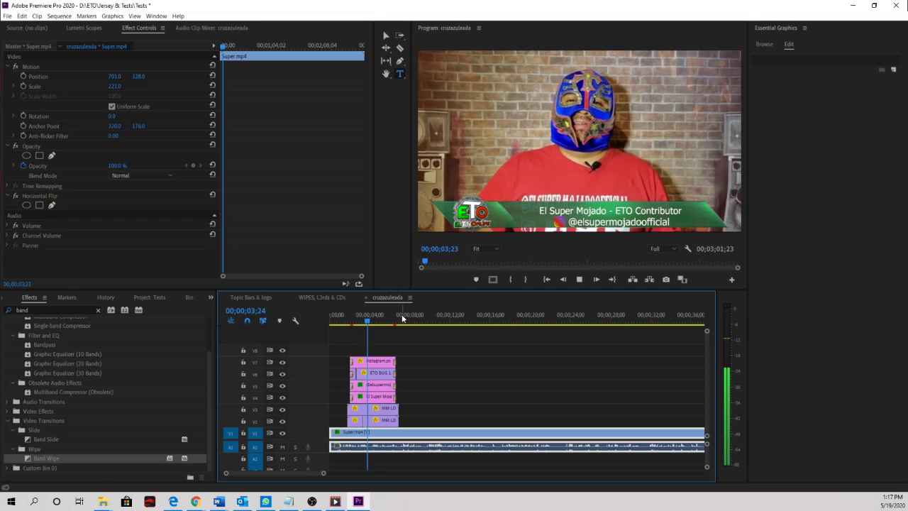